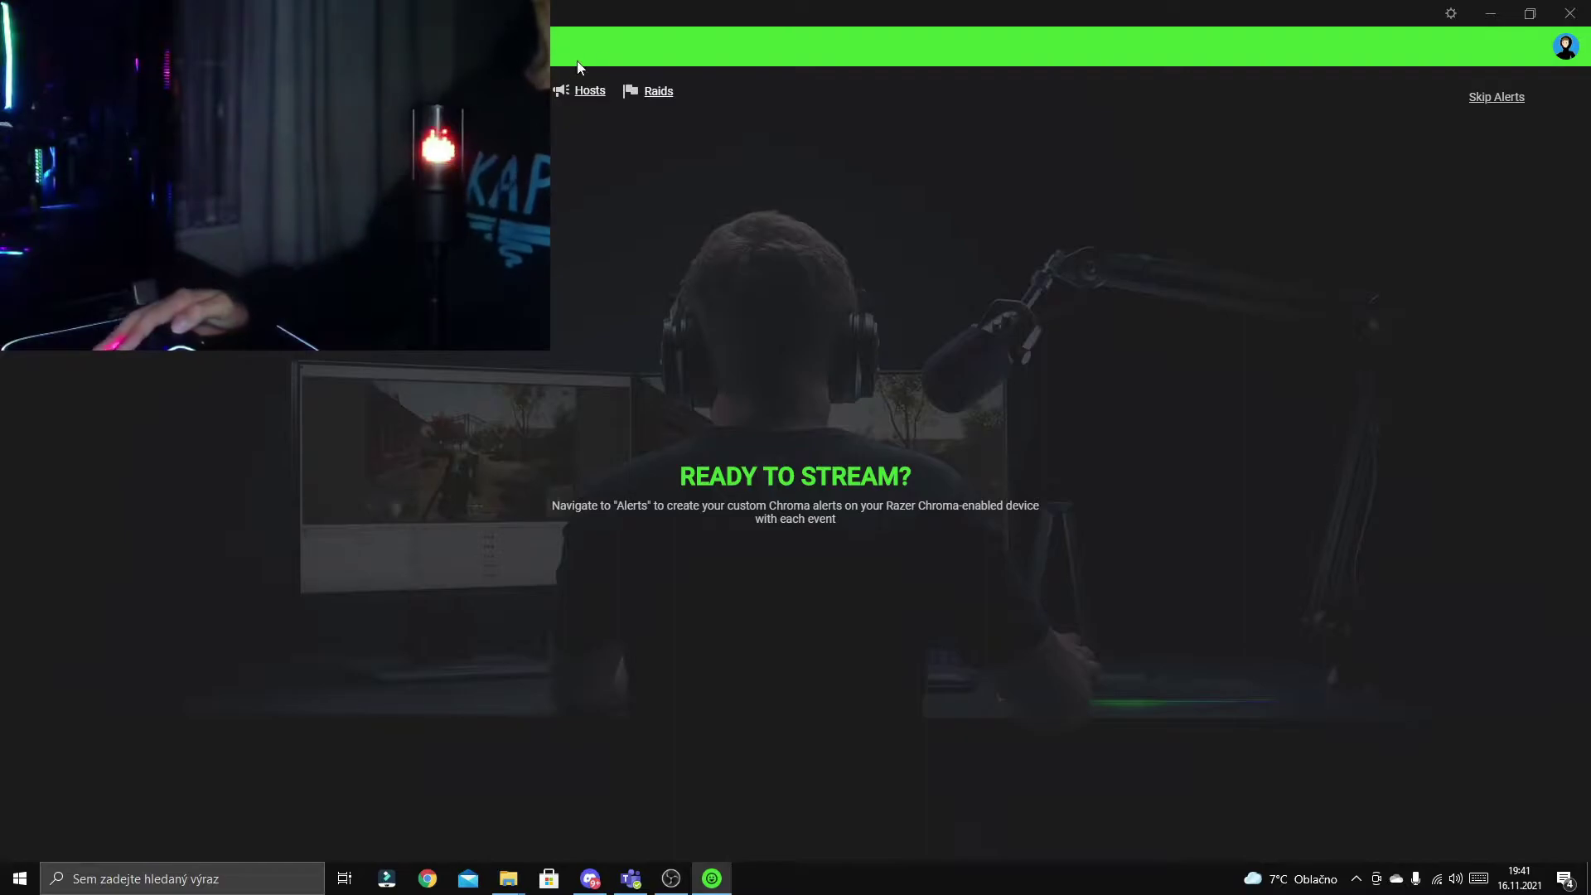
- Open the Alerts settings and preview the Lightning emote on the Seiren Emote
click(193, 46)
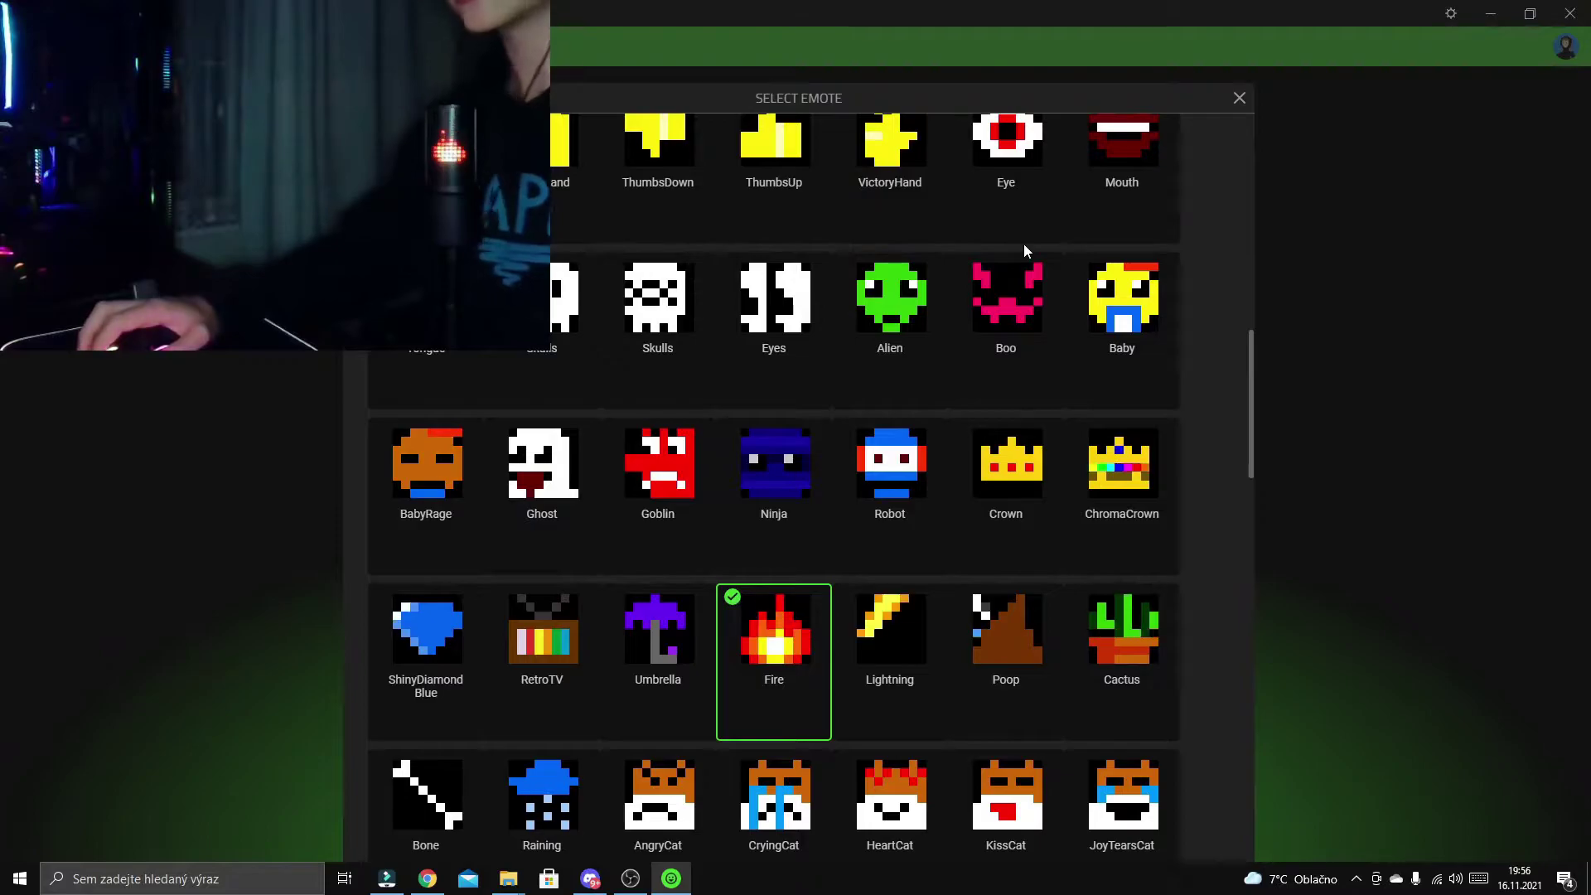
scroll(973, 365, down, 3)
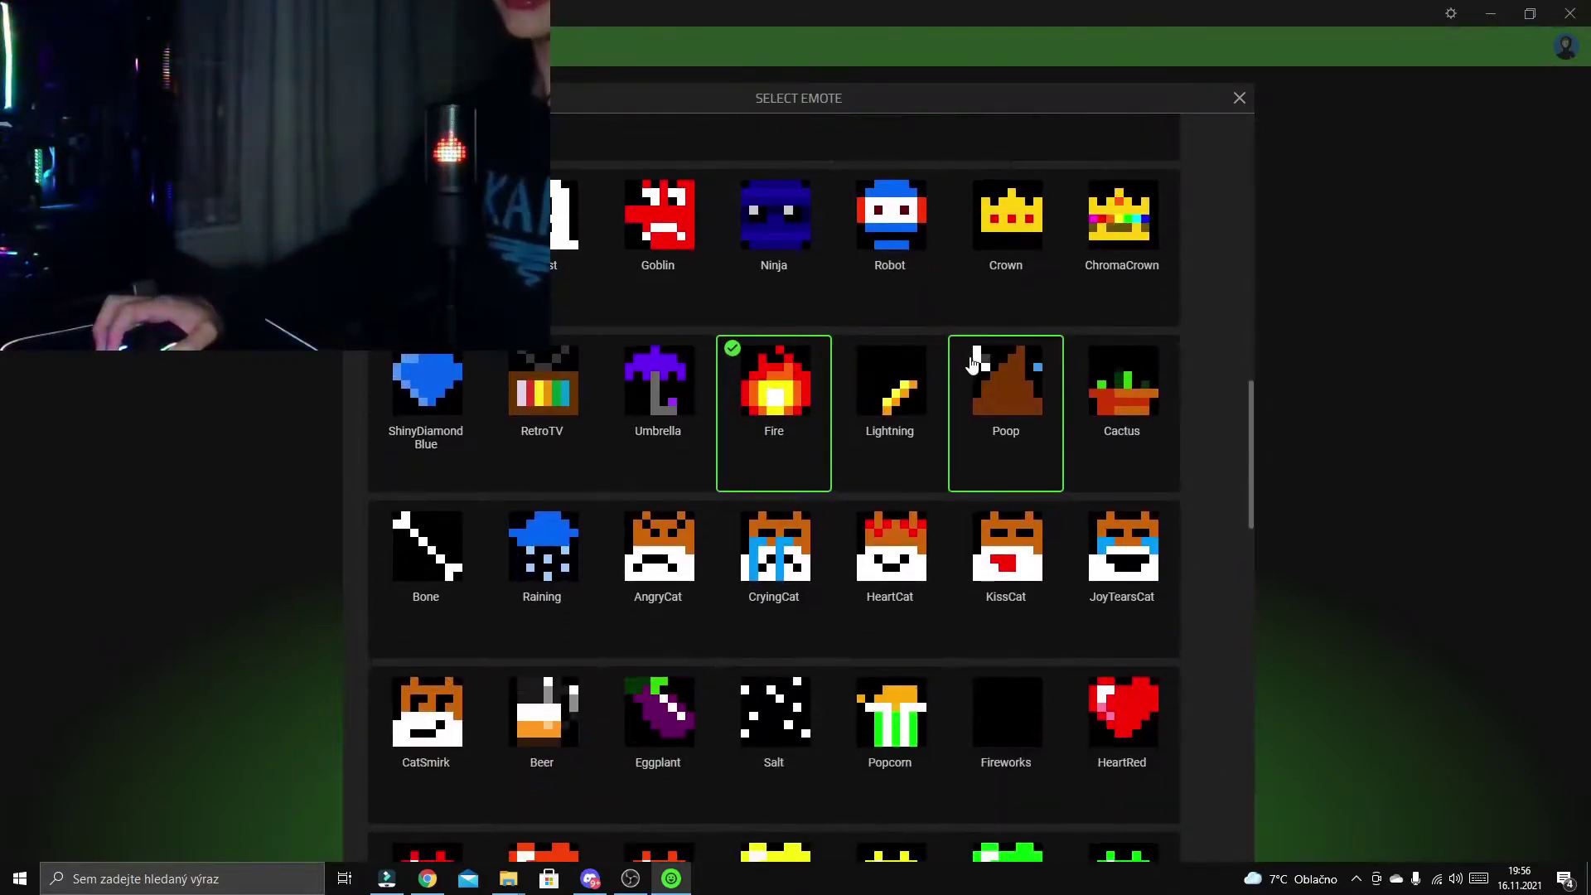
scroll(974, 365, down, 1)
scroll(970, 381, up, 1)
scroll(1027, 464, up, 1)
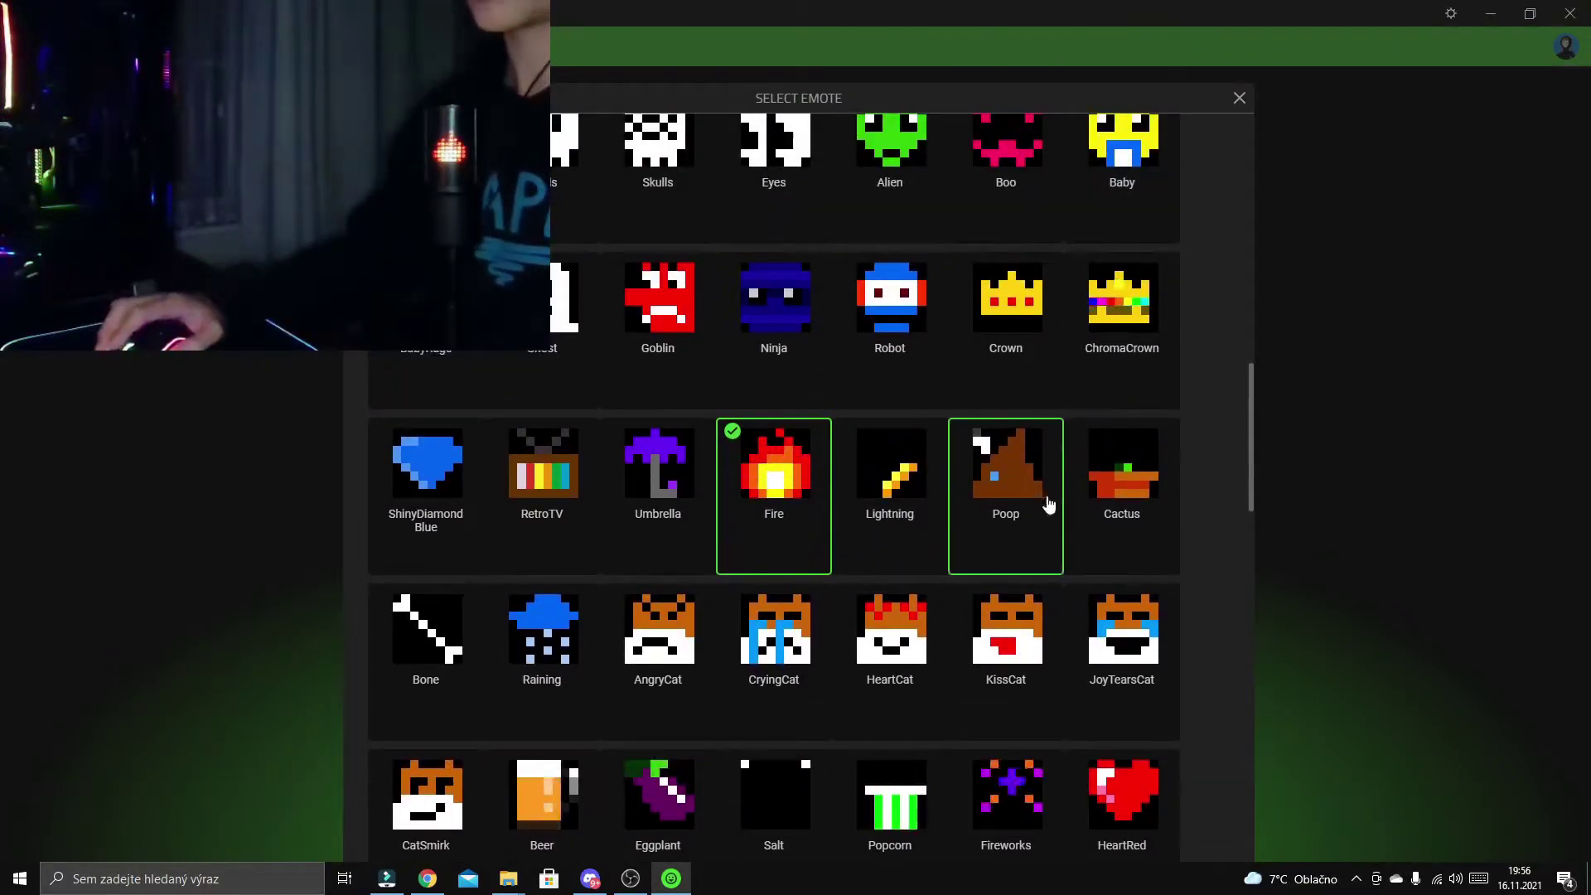
click(909, 501)
- Preview the Cactus, Boo and Sparkles emotes in turn
click(676, 311)
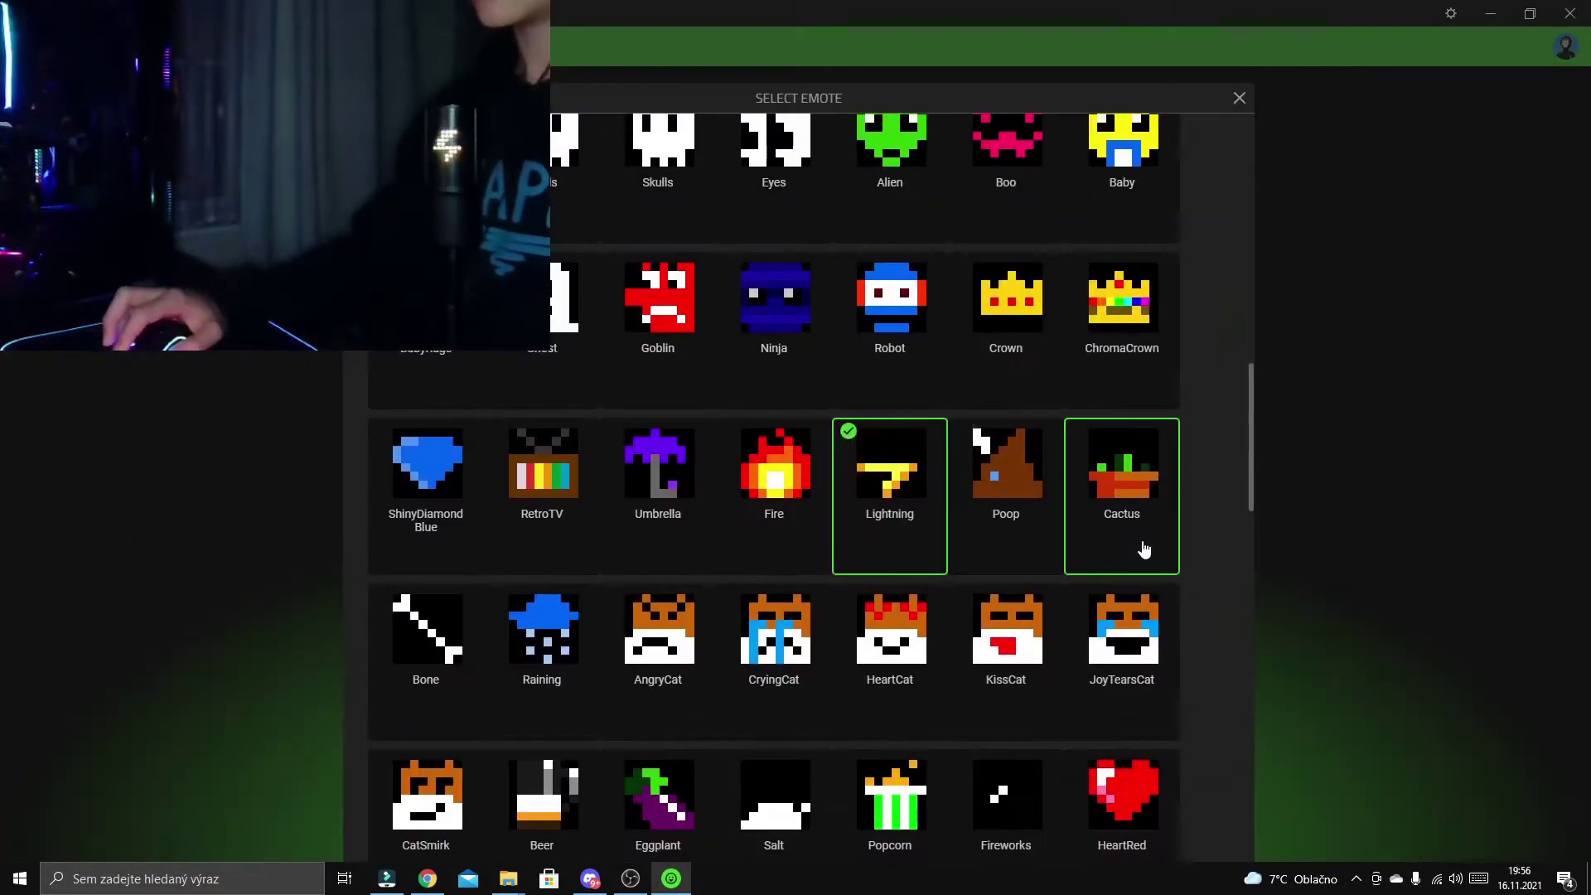
click(1139, 486)
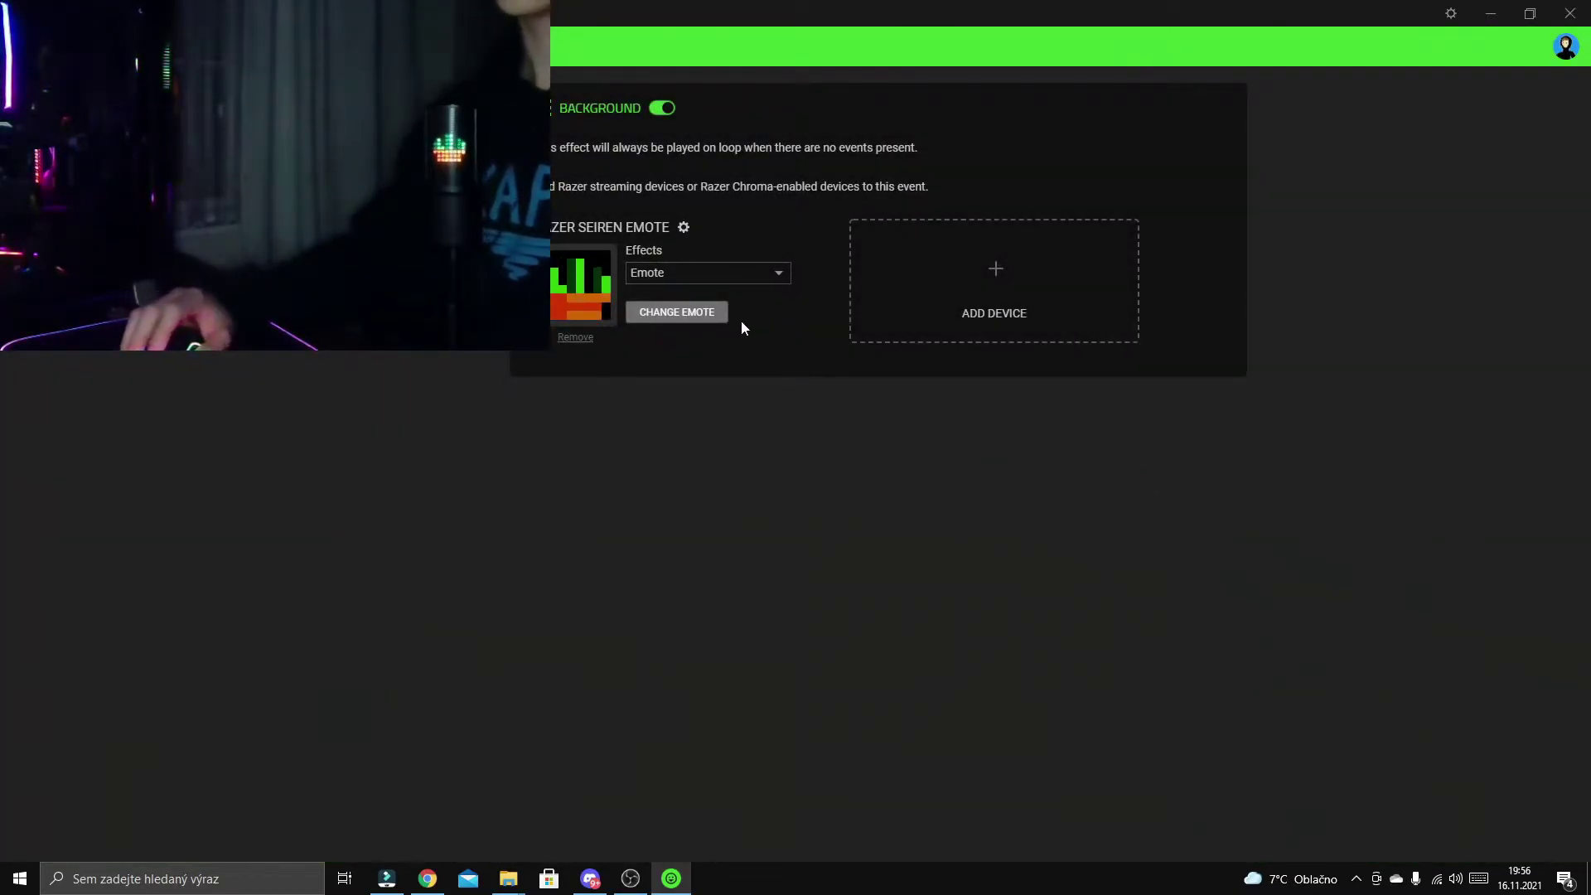
click(704, 318)
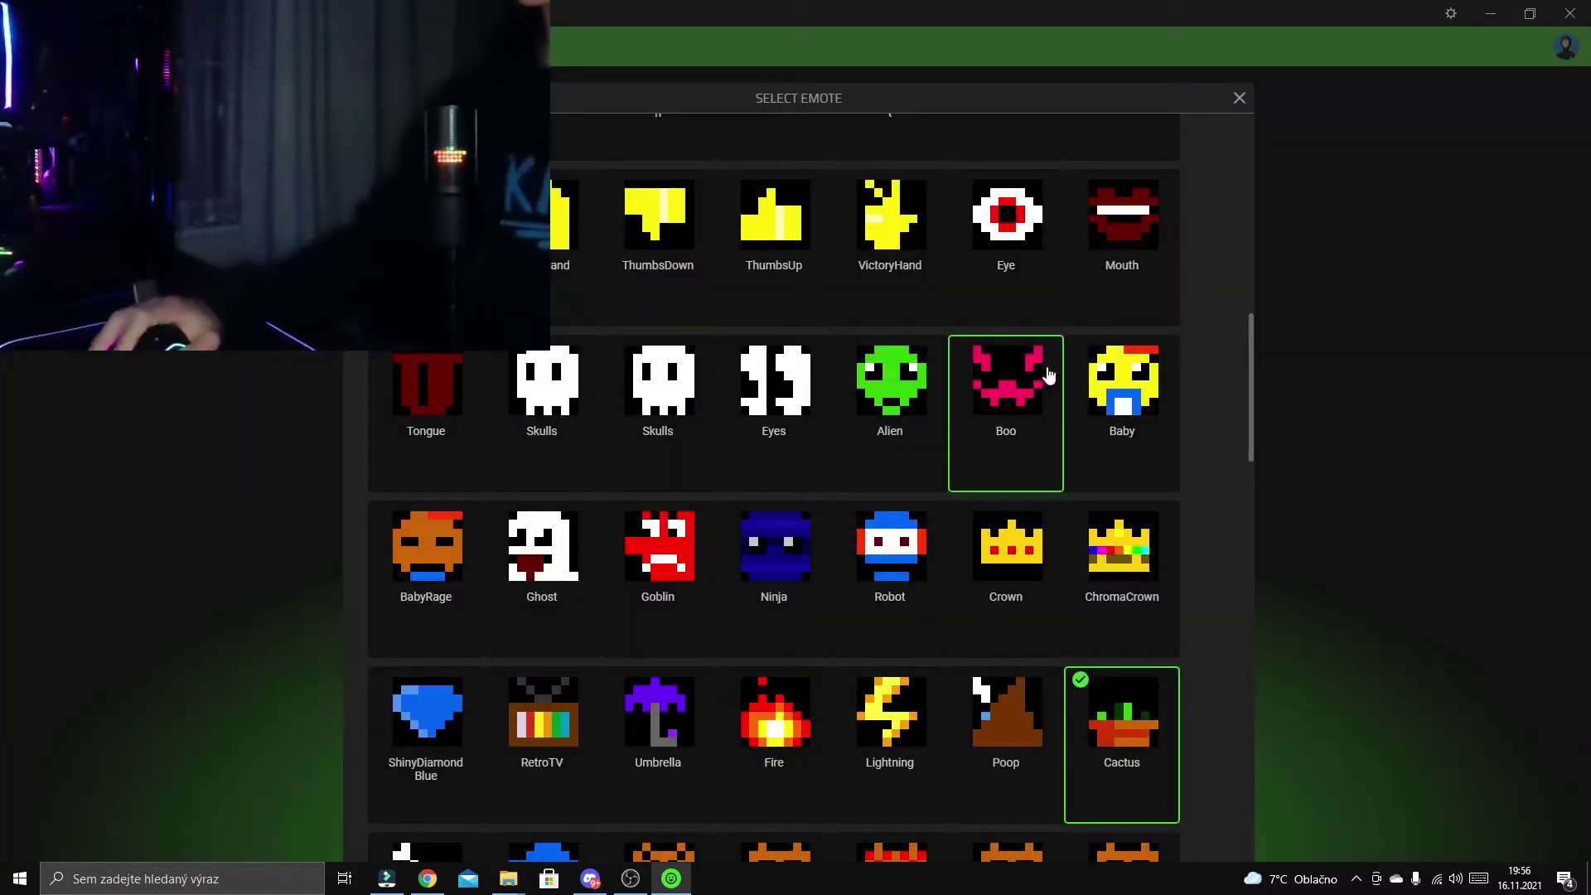
click(1045, 377)
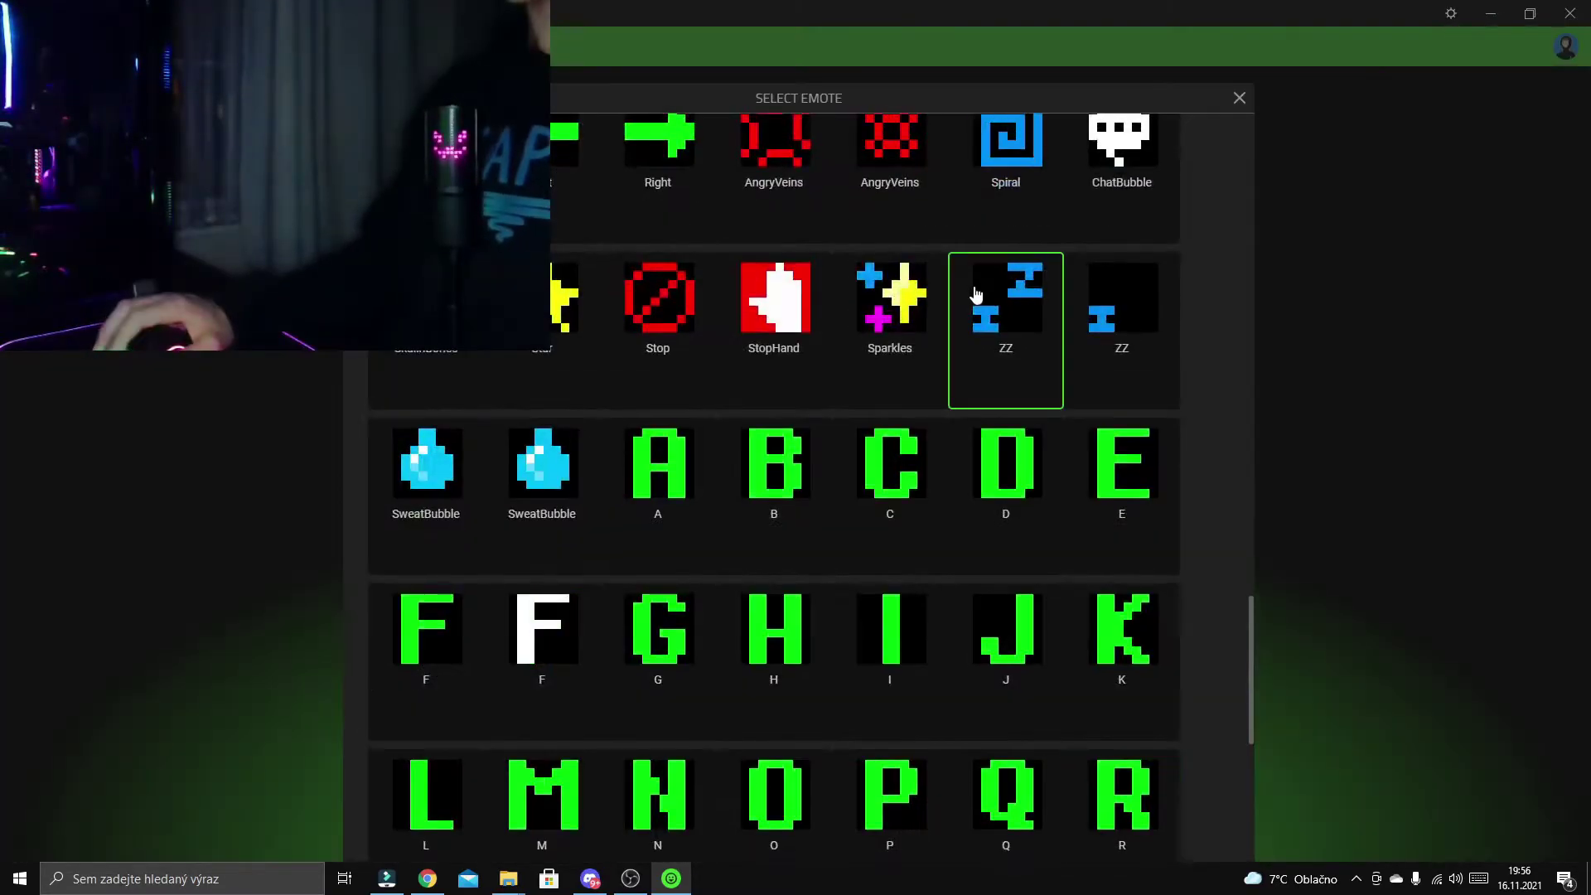
scroll(997, 317, up, 5)
scroll(997, 318, down, 5)
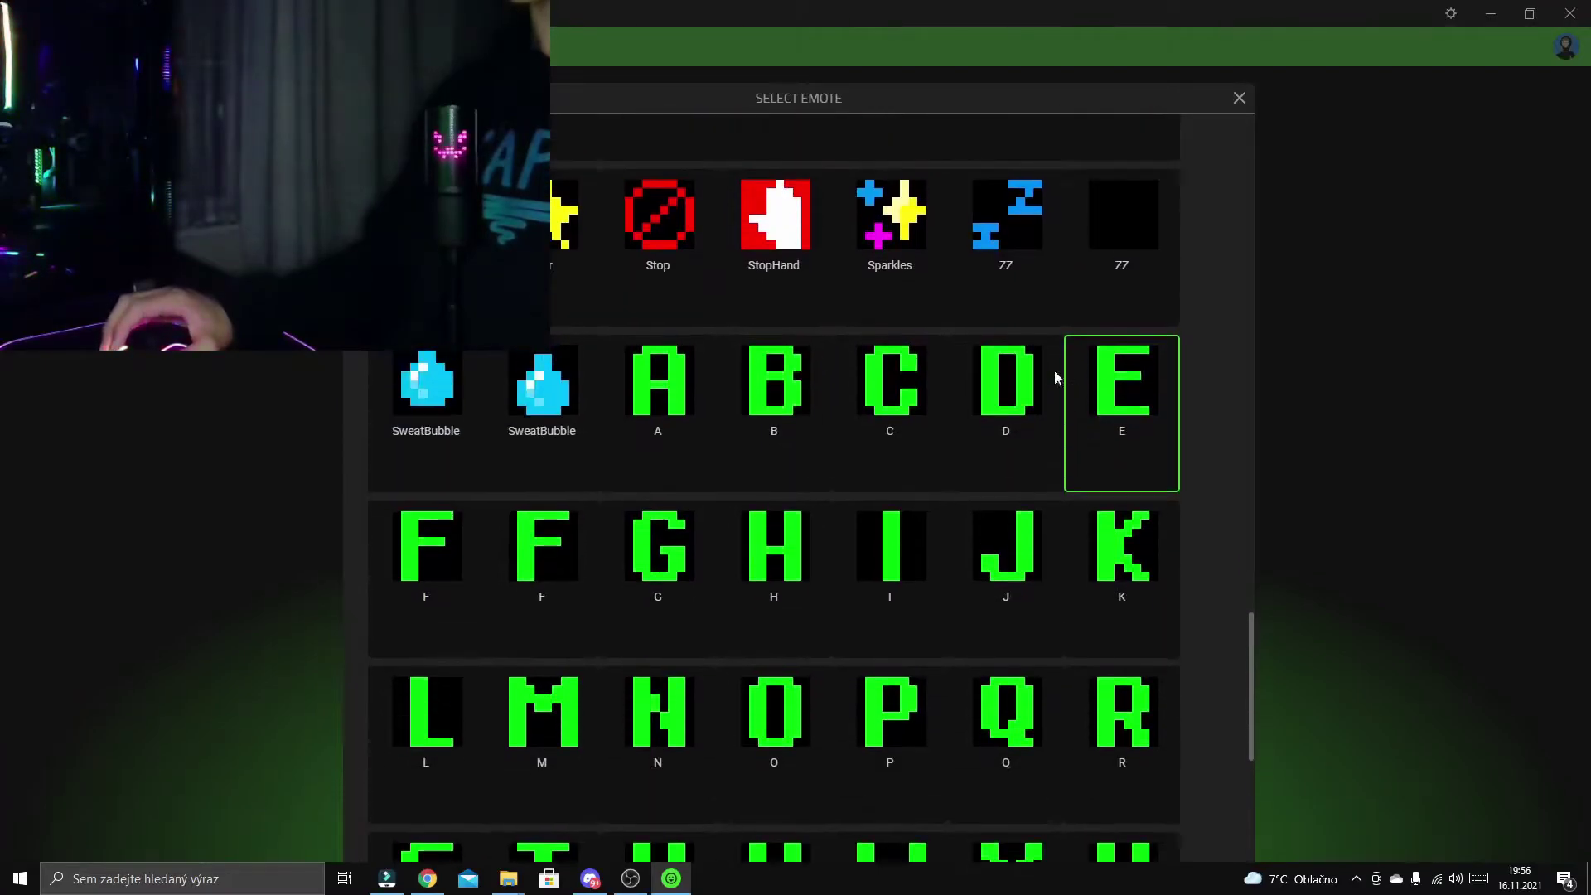
click(899, 241)
- Reopen the Select Emote list and scroll back up to its top
click(674, 312)
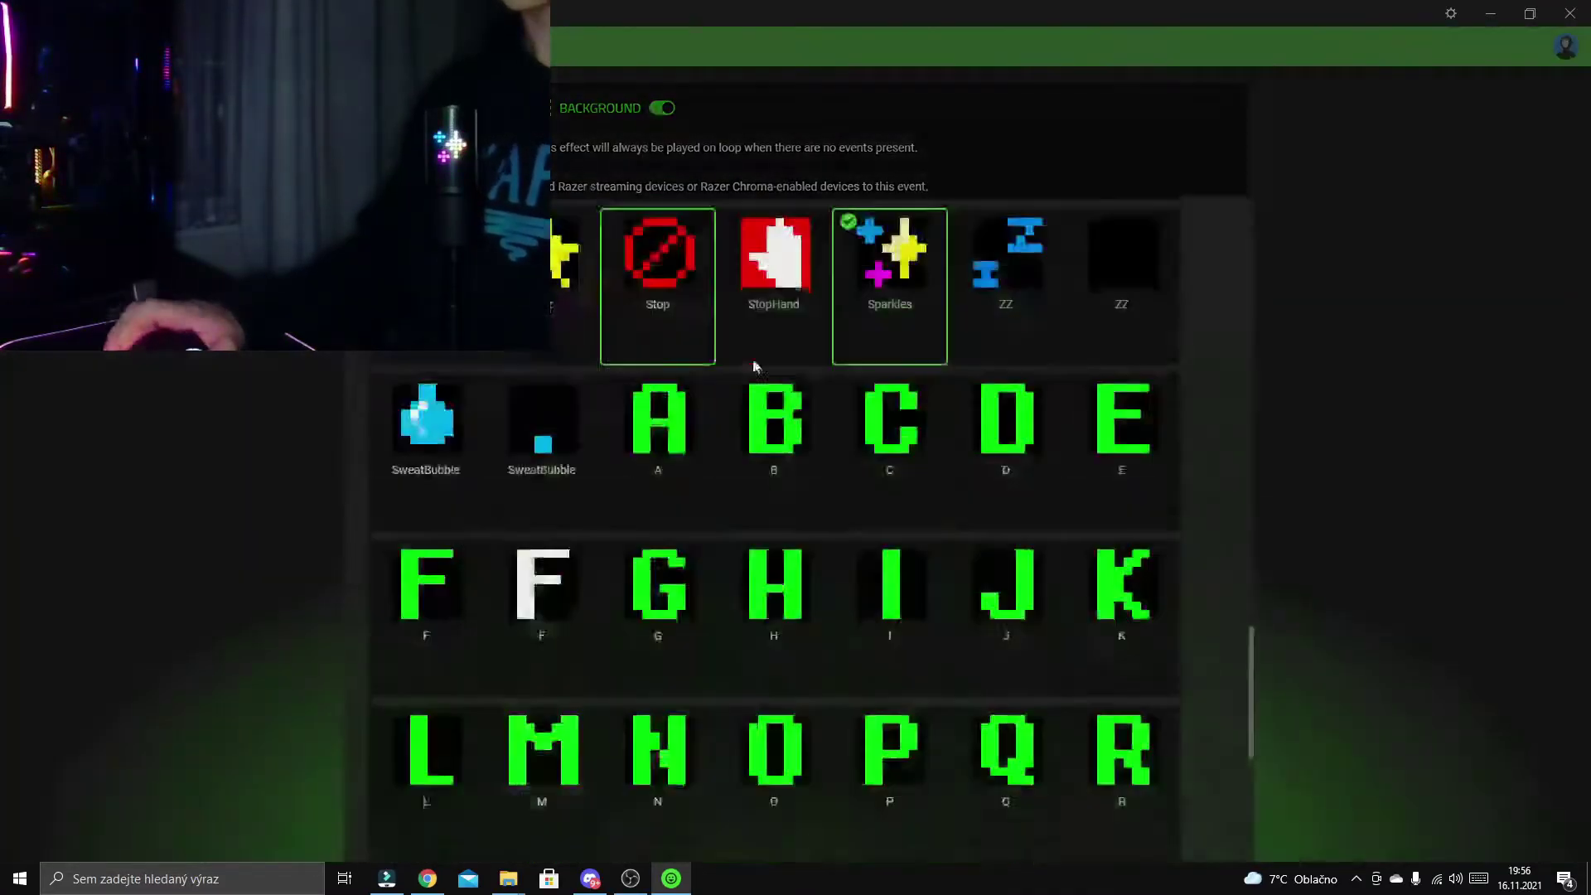
scroll(791, 316, up, 3)
scroll(912, 357, up, 5)
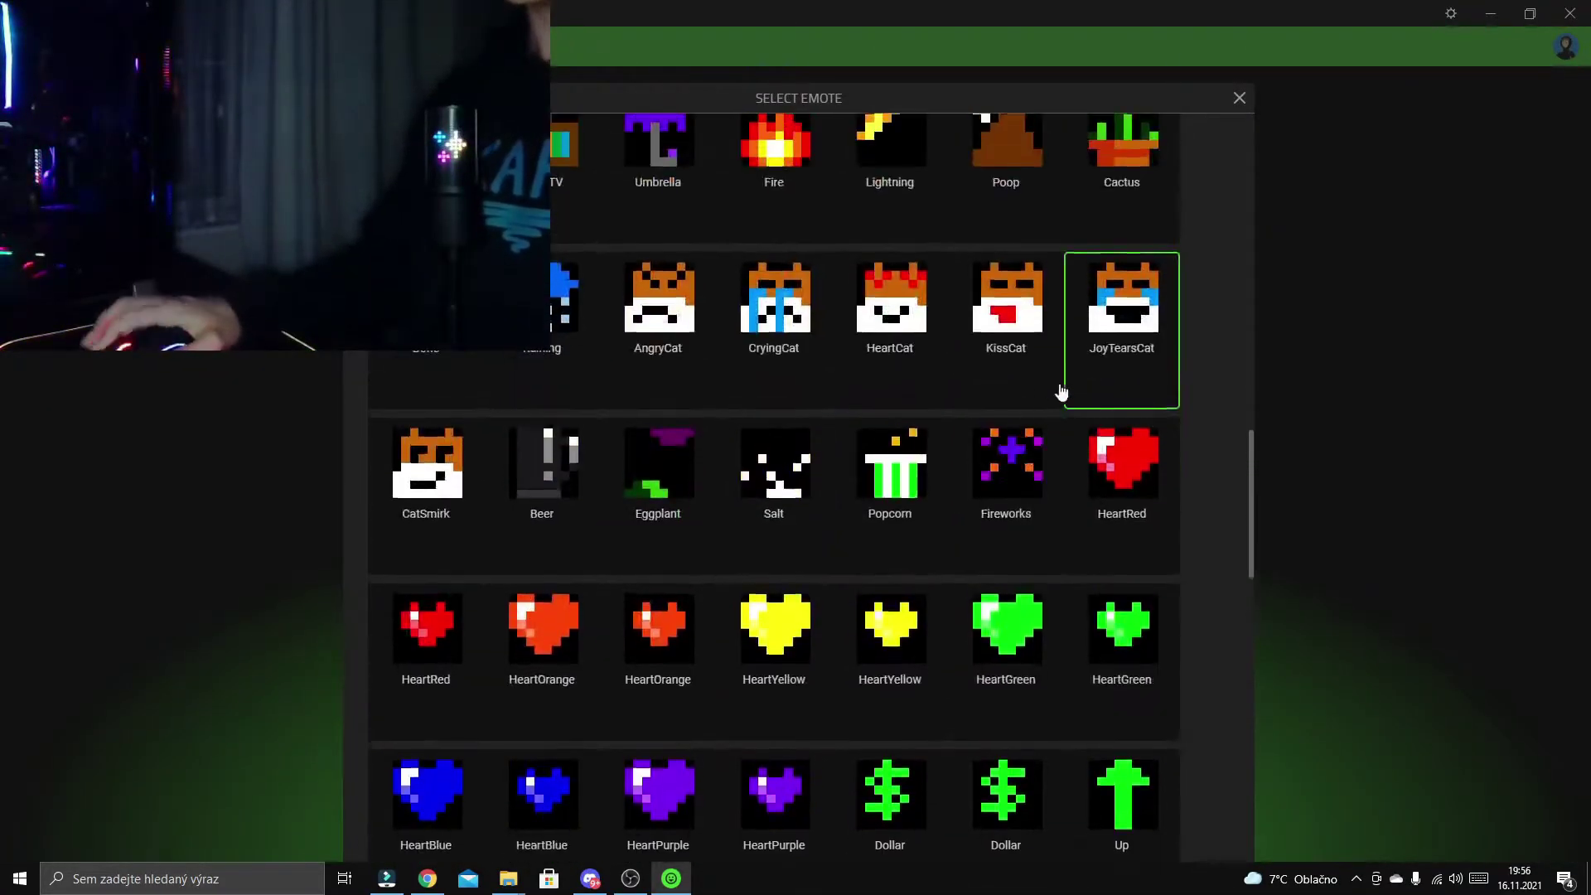
scroll(973, 398, up, 4)
scroll(967, 385, up, 3)
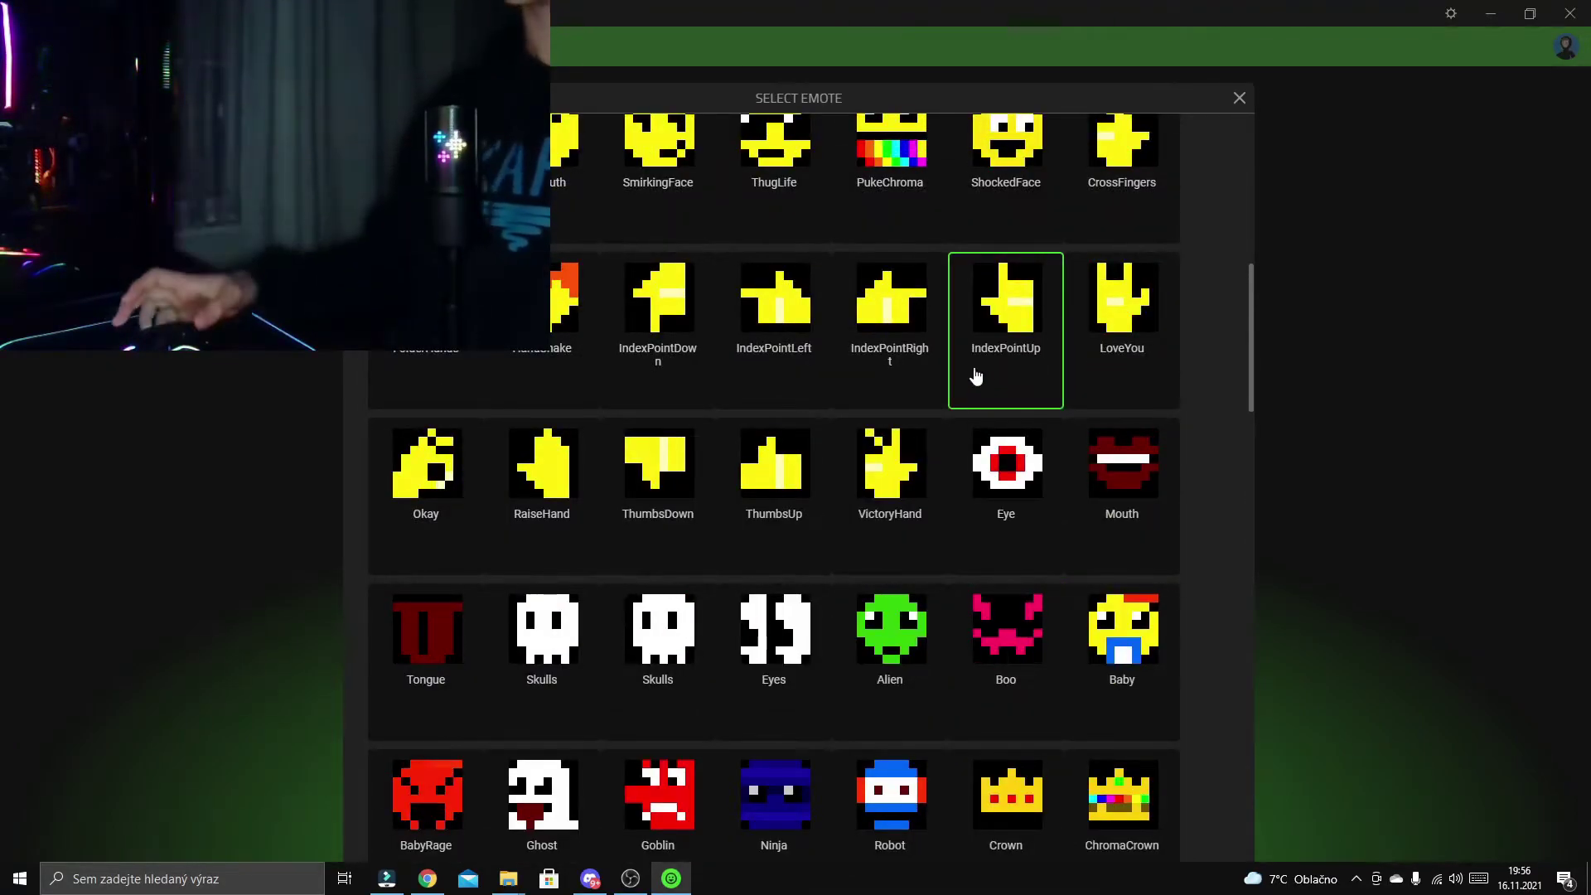
scroll(1027, 543, up, 1)
scroll(986, 539, up, 6)
scroll(953, 539, up, 2)
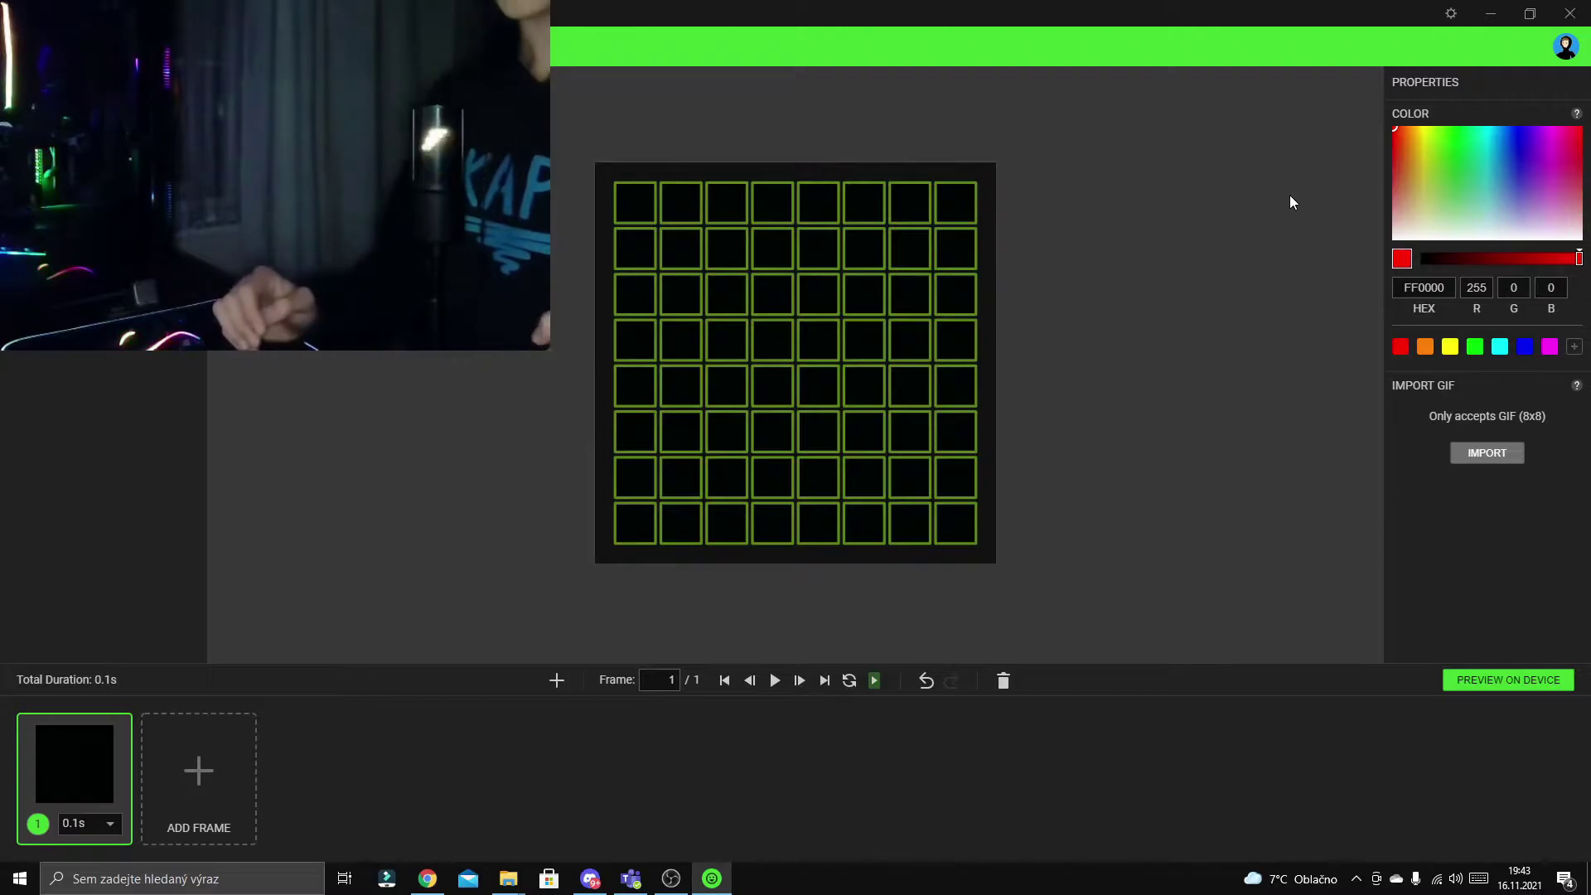
key(alt+Tab)
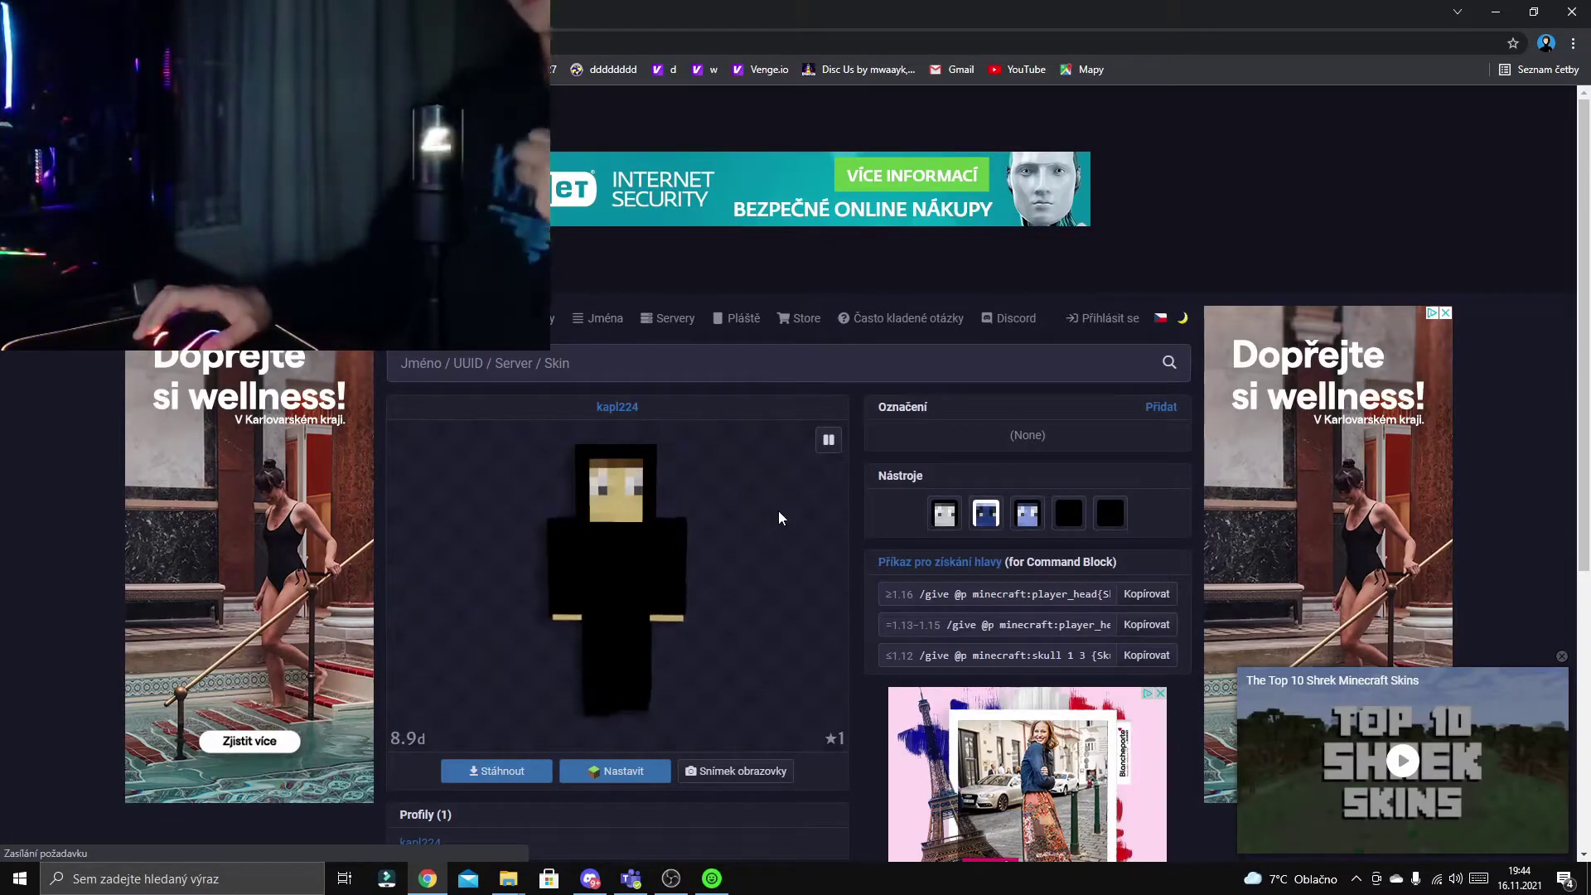
key(alt+Tab)
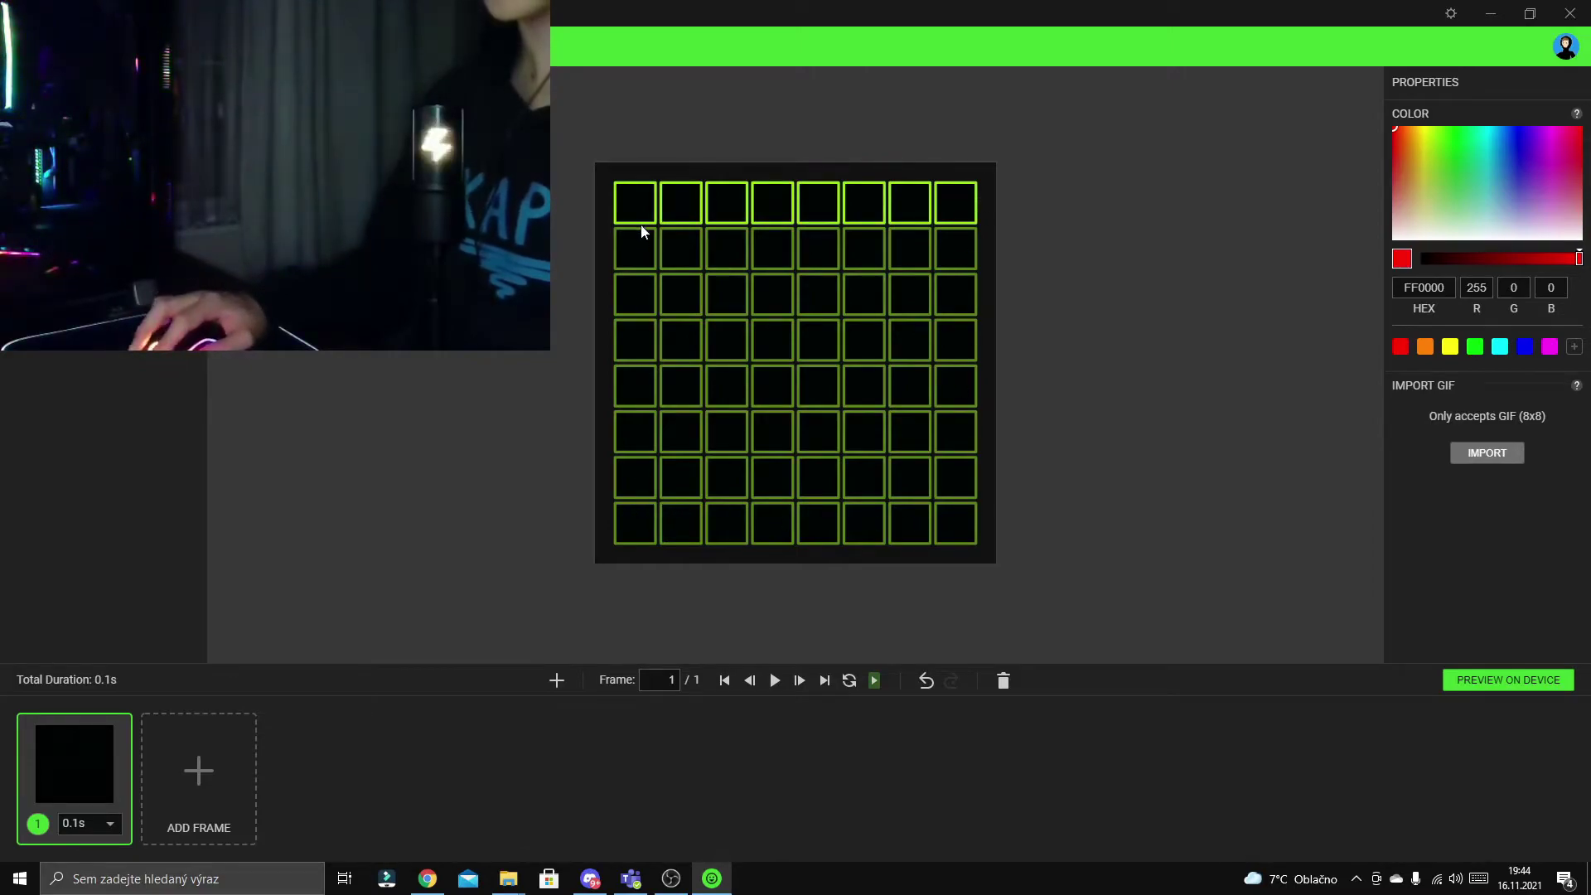
- Fill the inner 6x7 cells below the top row with tan BFAE60, checking the reference skin colours
drag(912, 524, 698, 319)
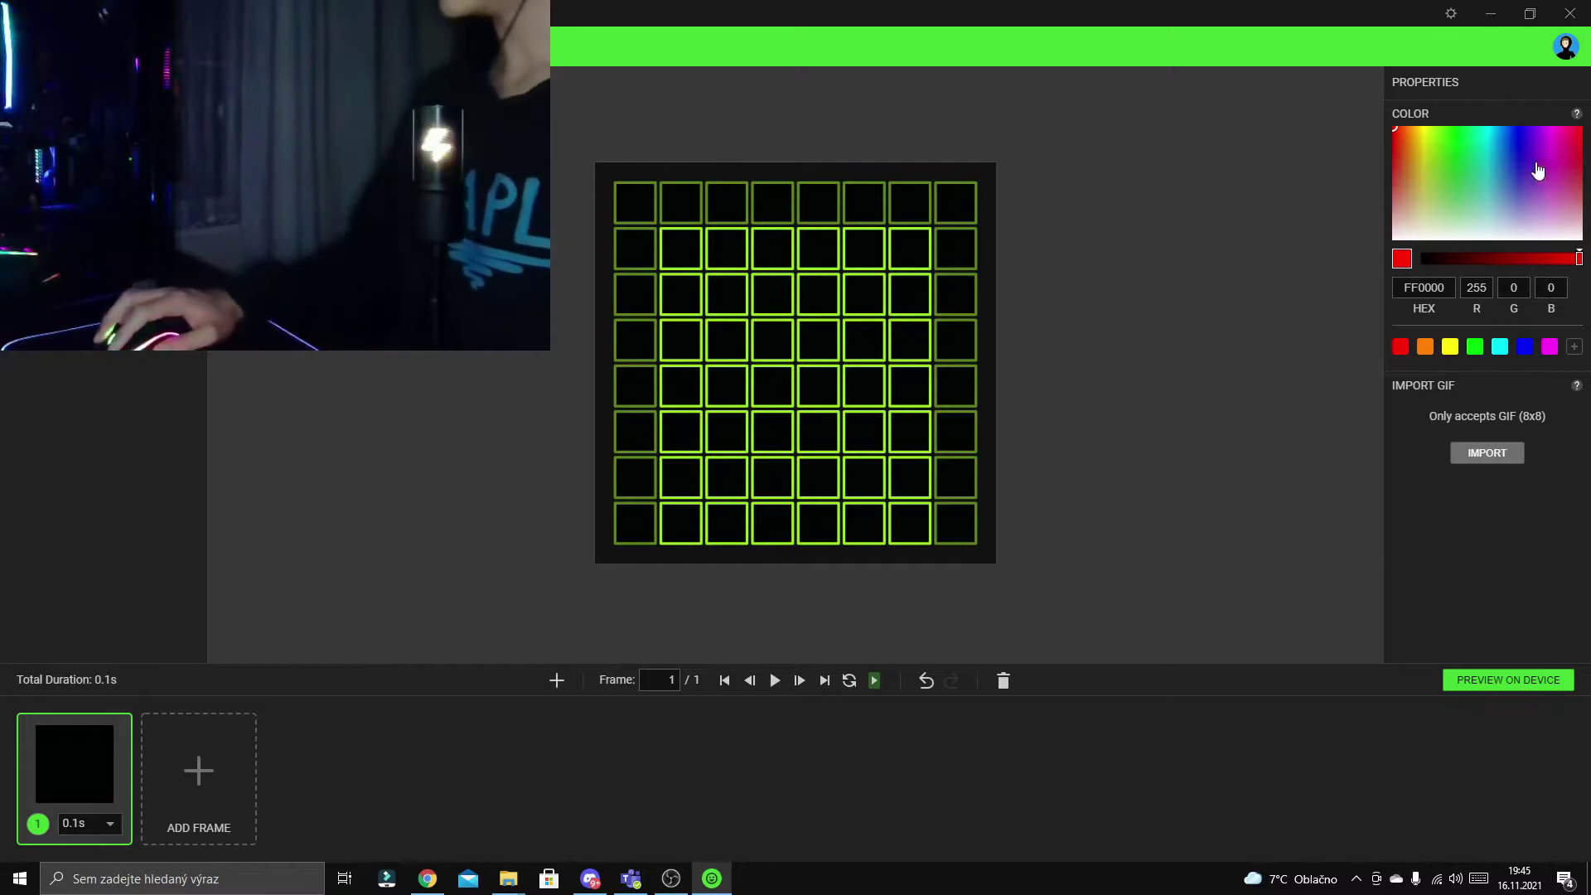
mouse_move(1537, 170)
mouse_down()
mouse_move(1421, 169)
mouse_move(1417, 196)
mouse_up()
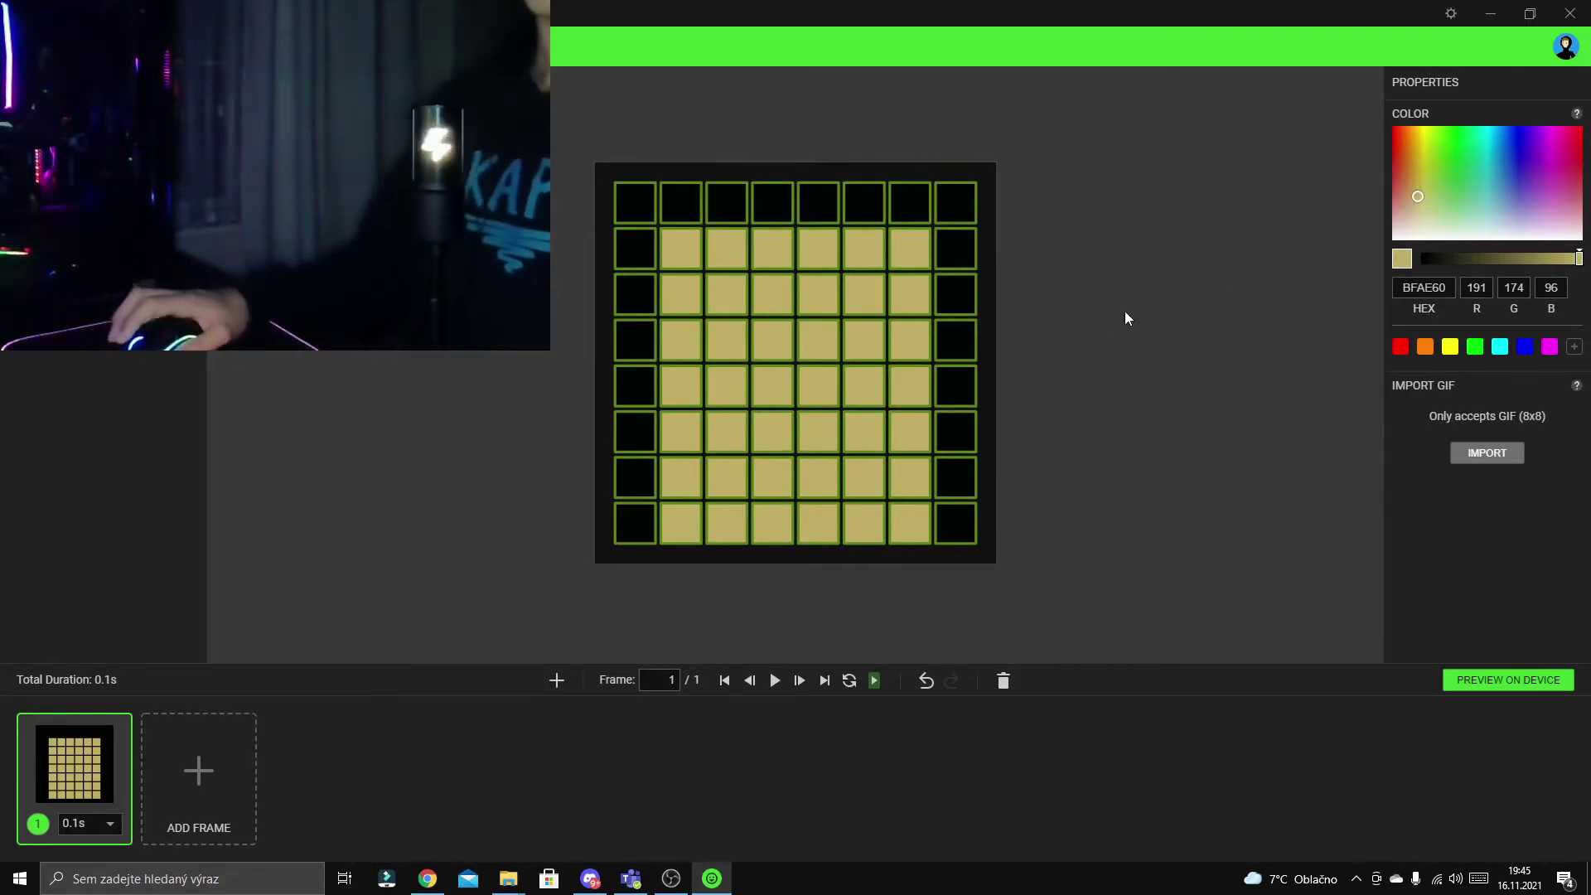
key(alt+Tab)
key(alt+Tab)
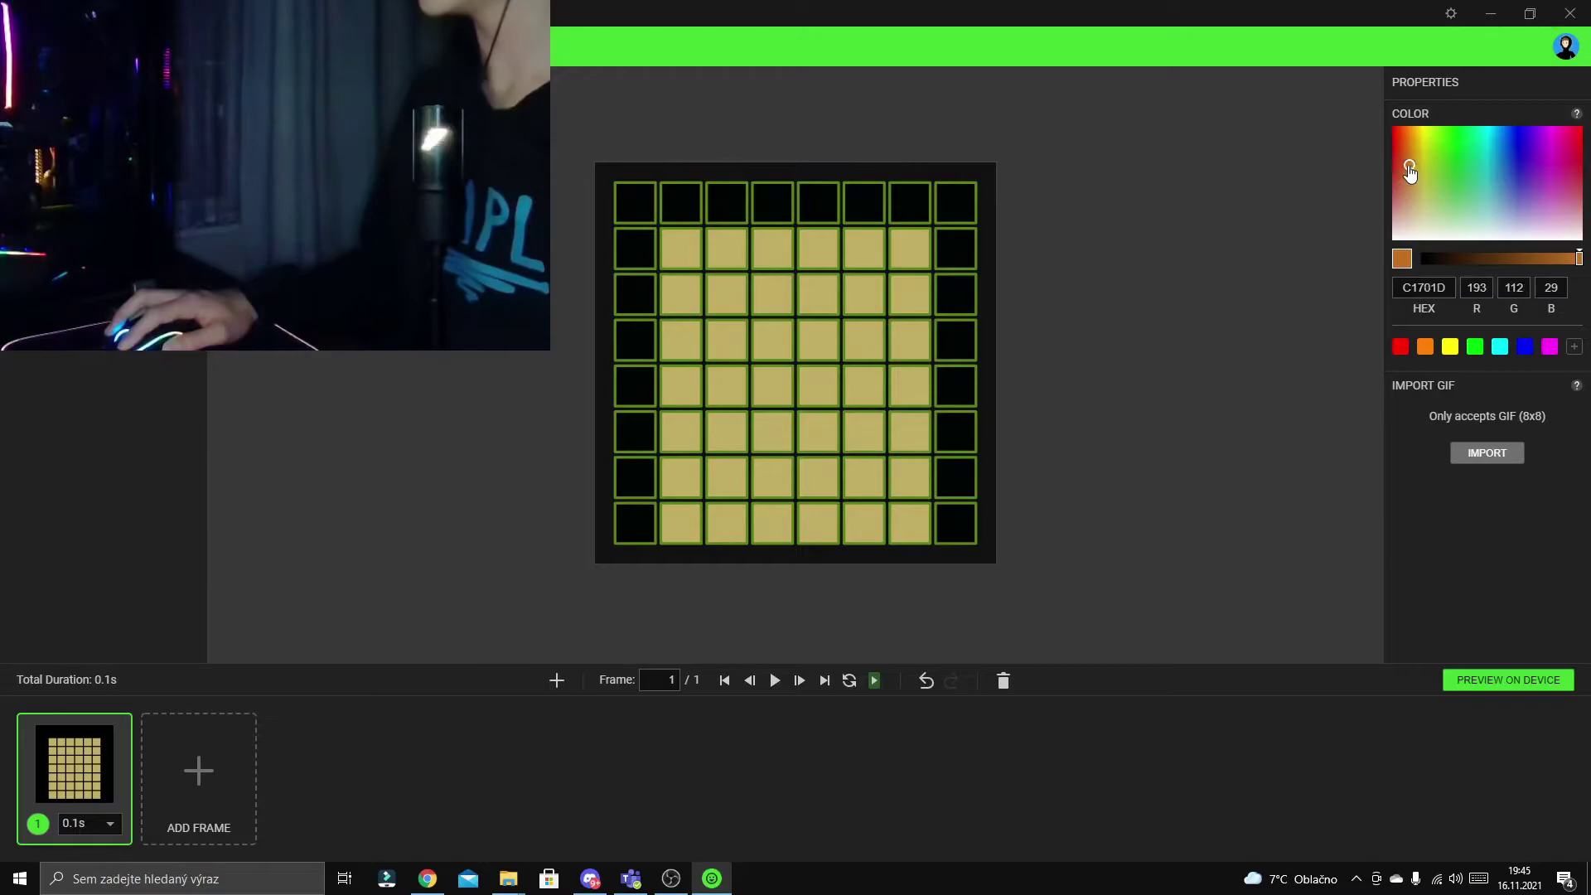
- Paint the brown hairline row and the white eye cells on the face
drag(1487, 262, 1504, 267)
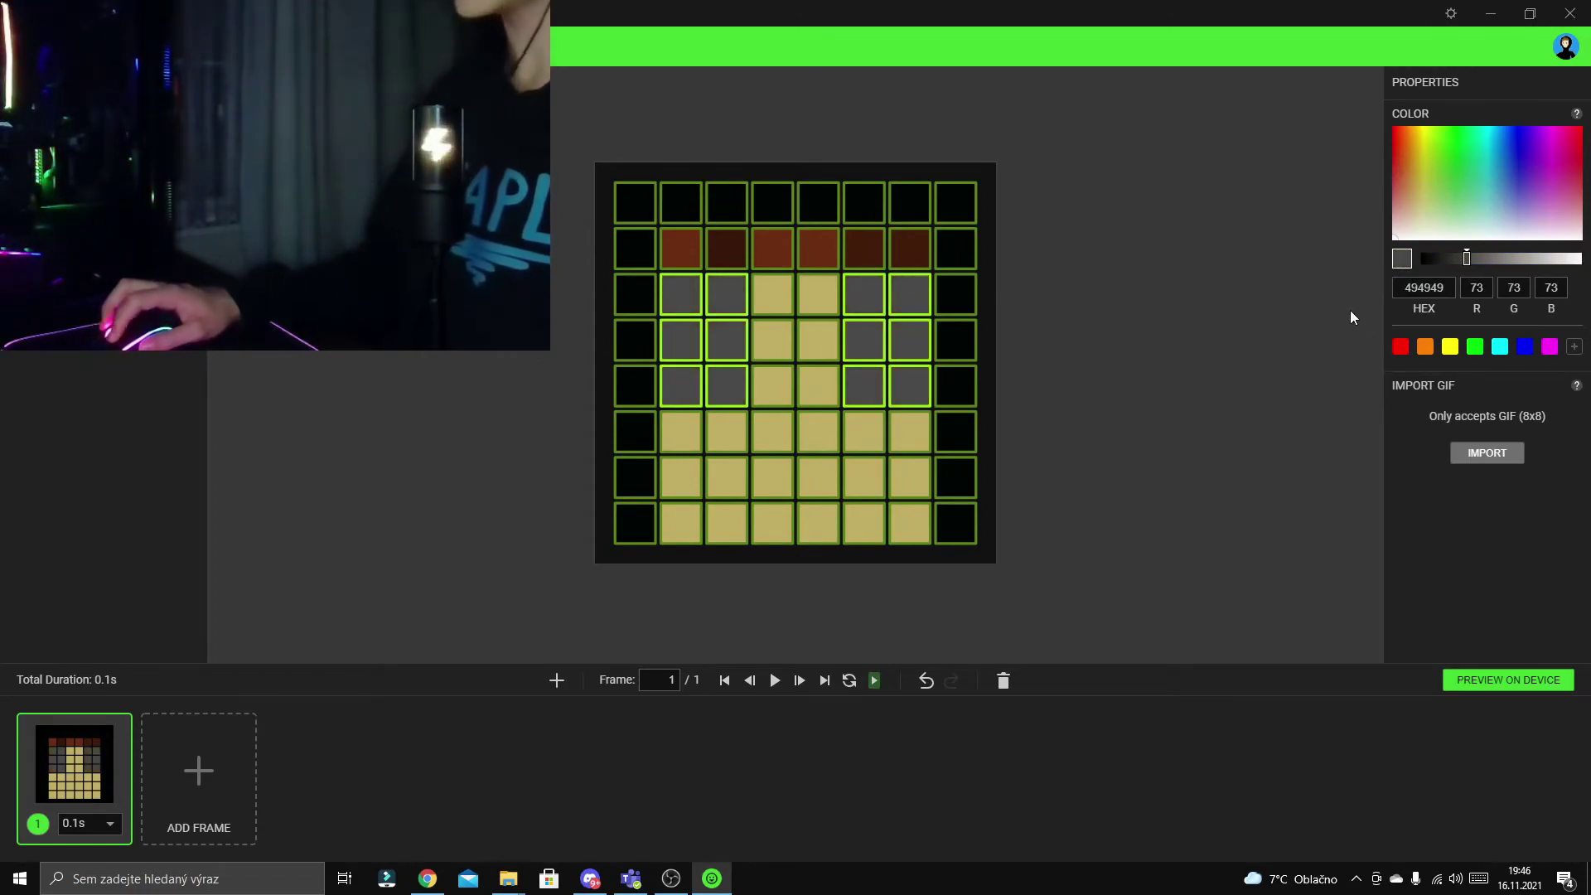
drag(1470, 251, 1579, 257)
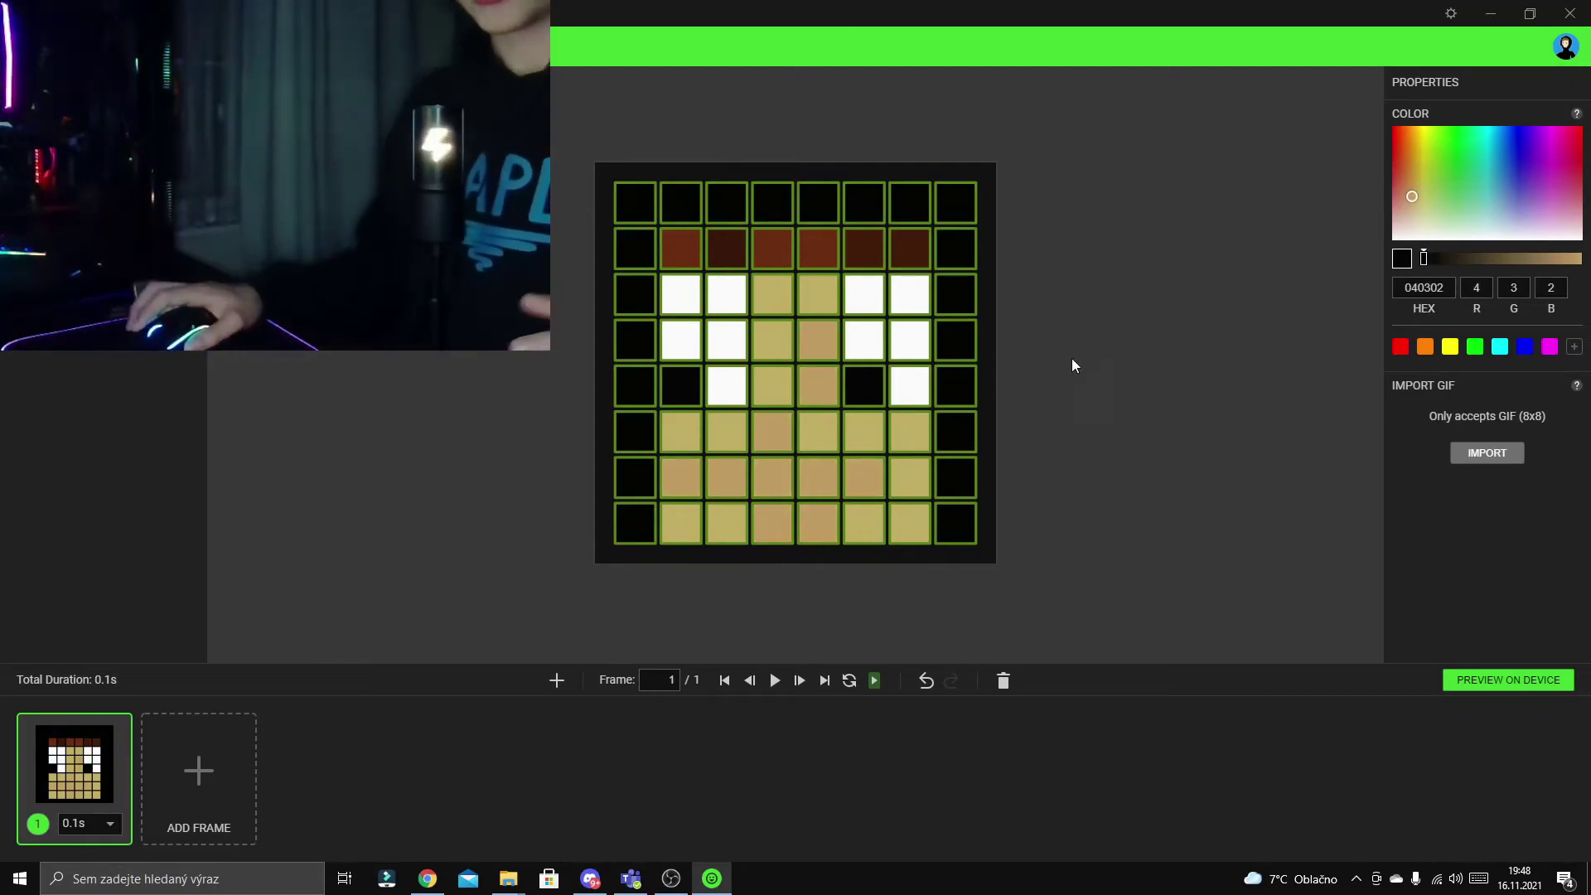
- Add a second frame copying the face and close its eyes for the blink
click(222, 762)
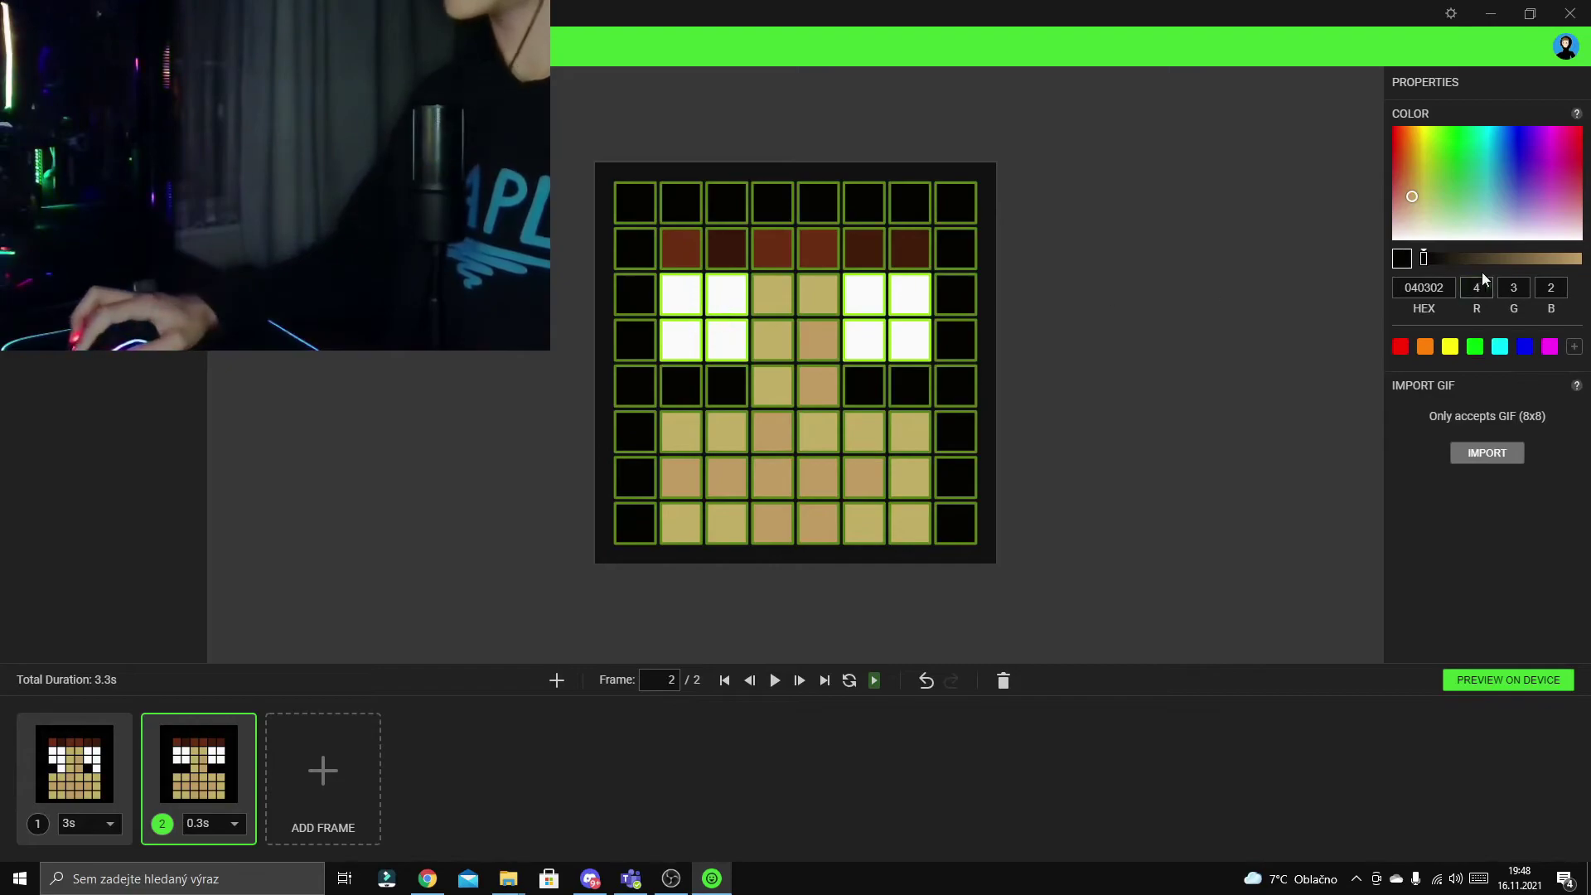
key(ctrl+z)
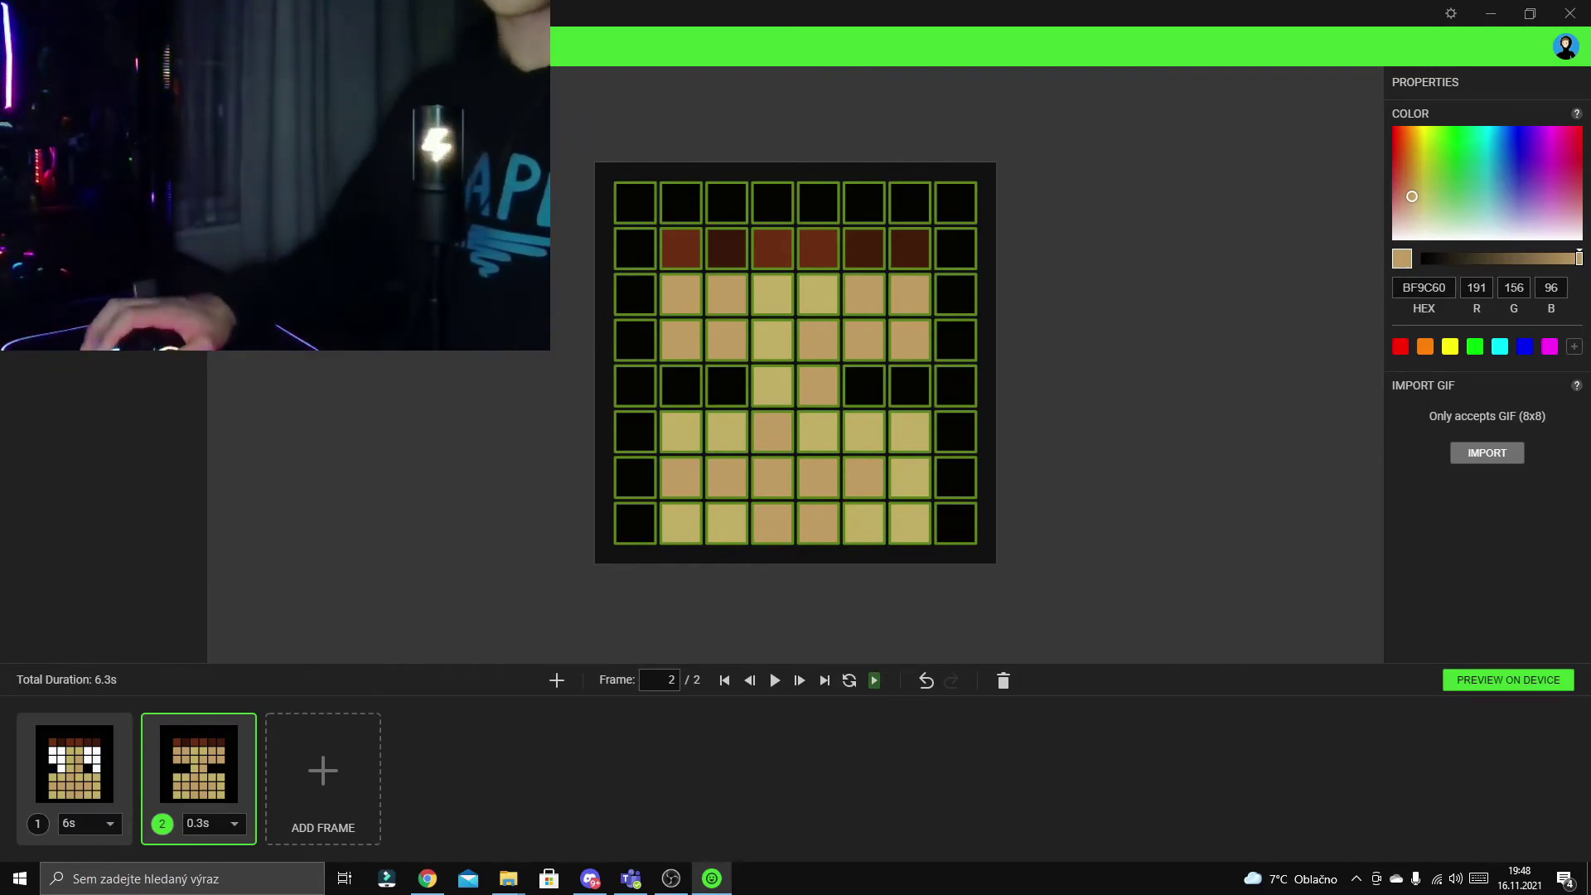
- Leave the editor and set the Background effect to Custom Alert 4, briefly checking settings
key(Escape)
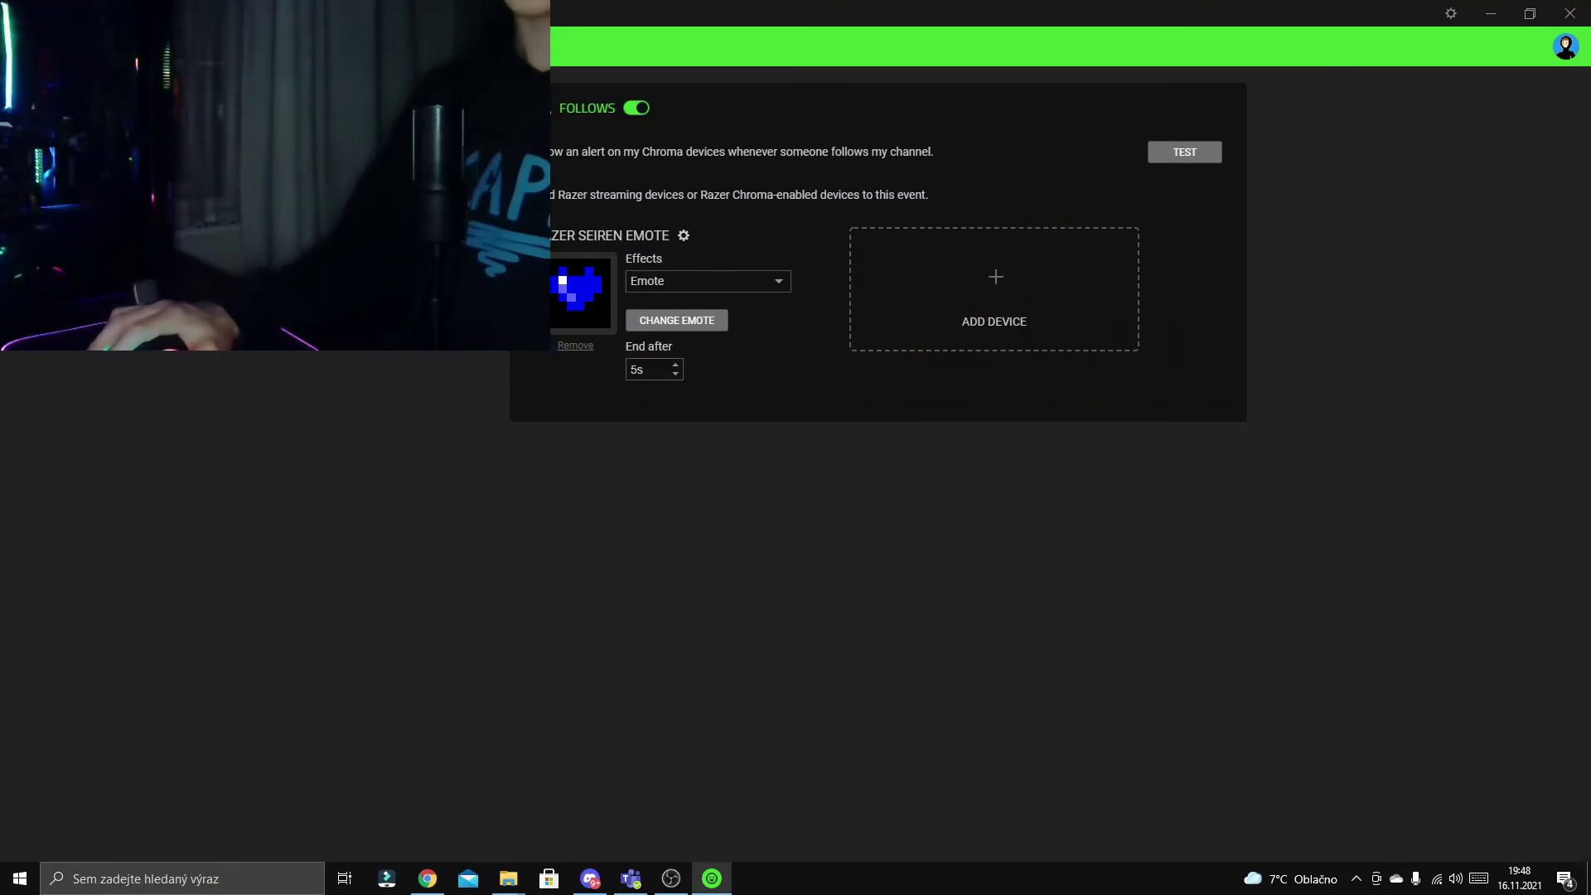
click(674, 273)
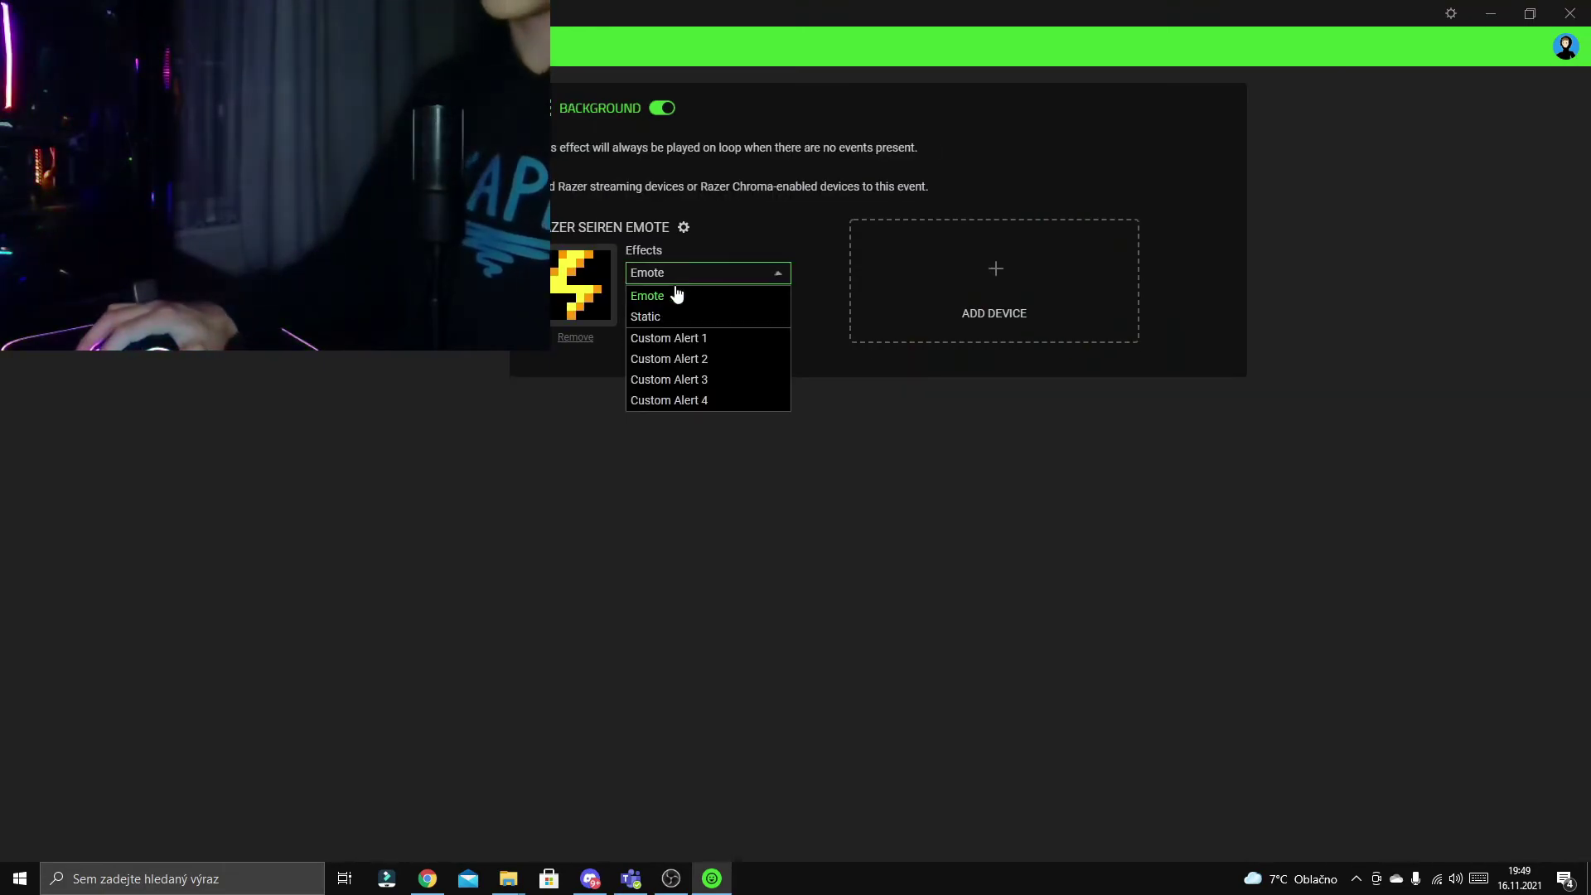
click(700, 402)
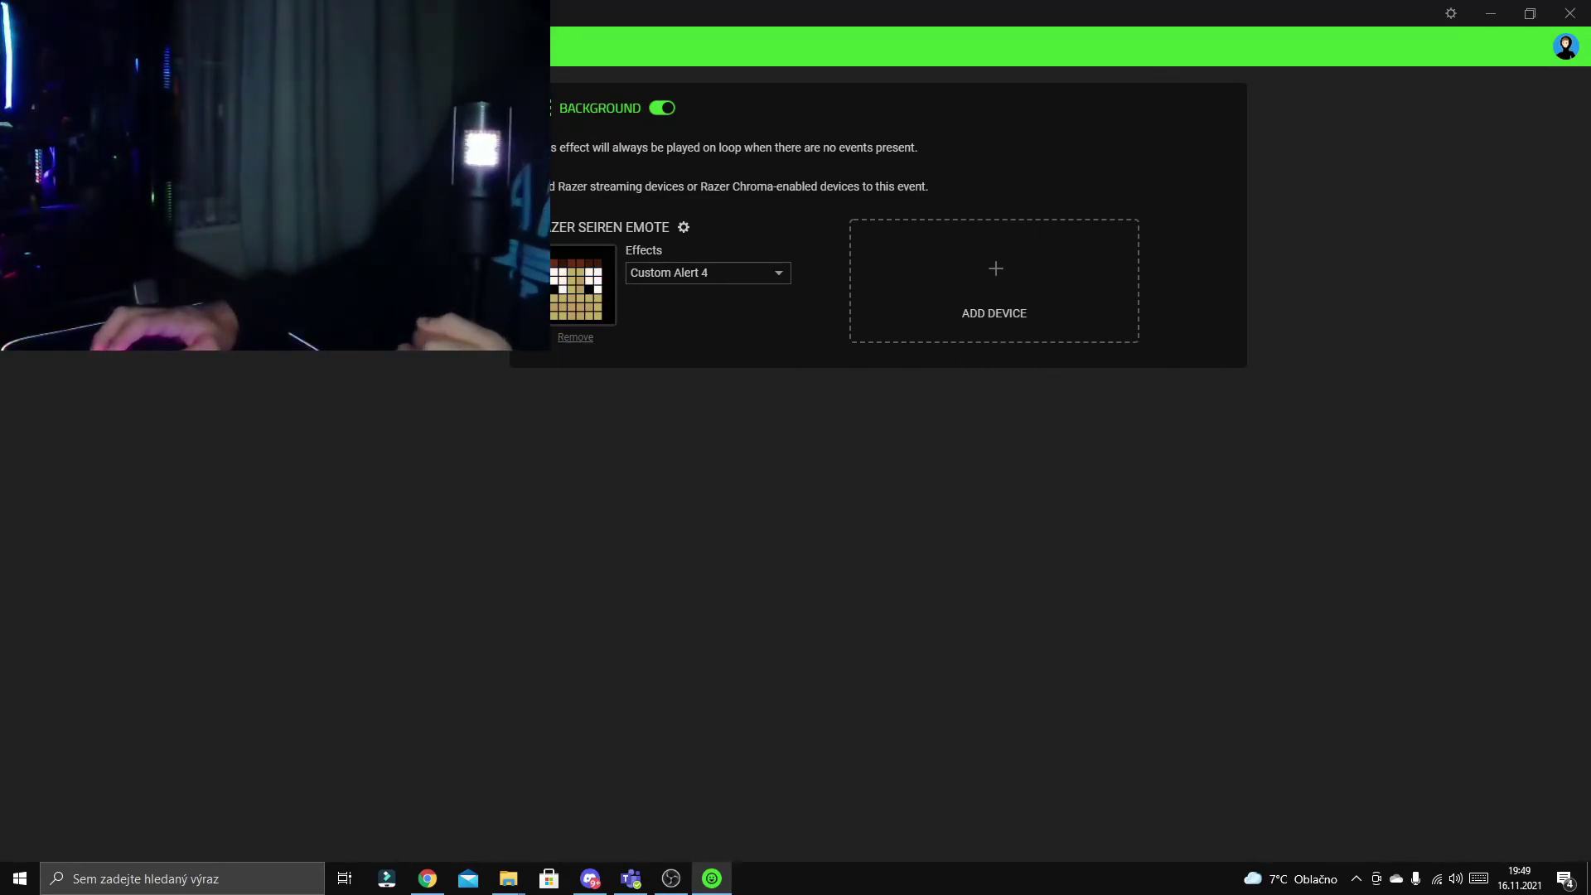
click(685, 228)
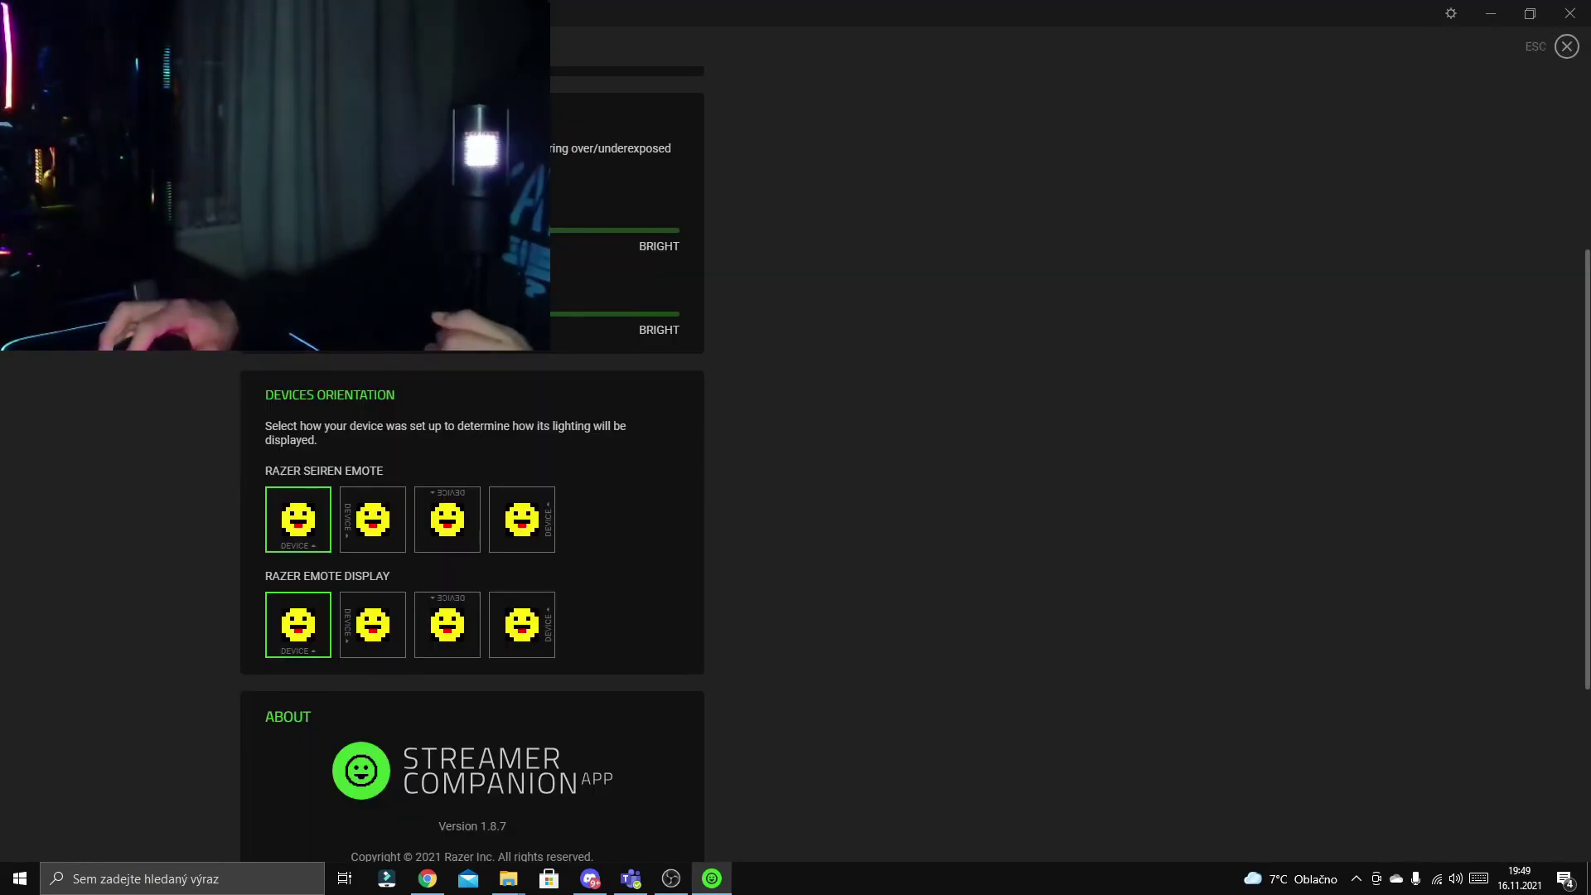
click(1566, 46)
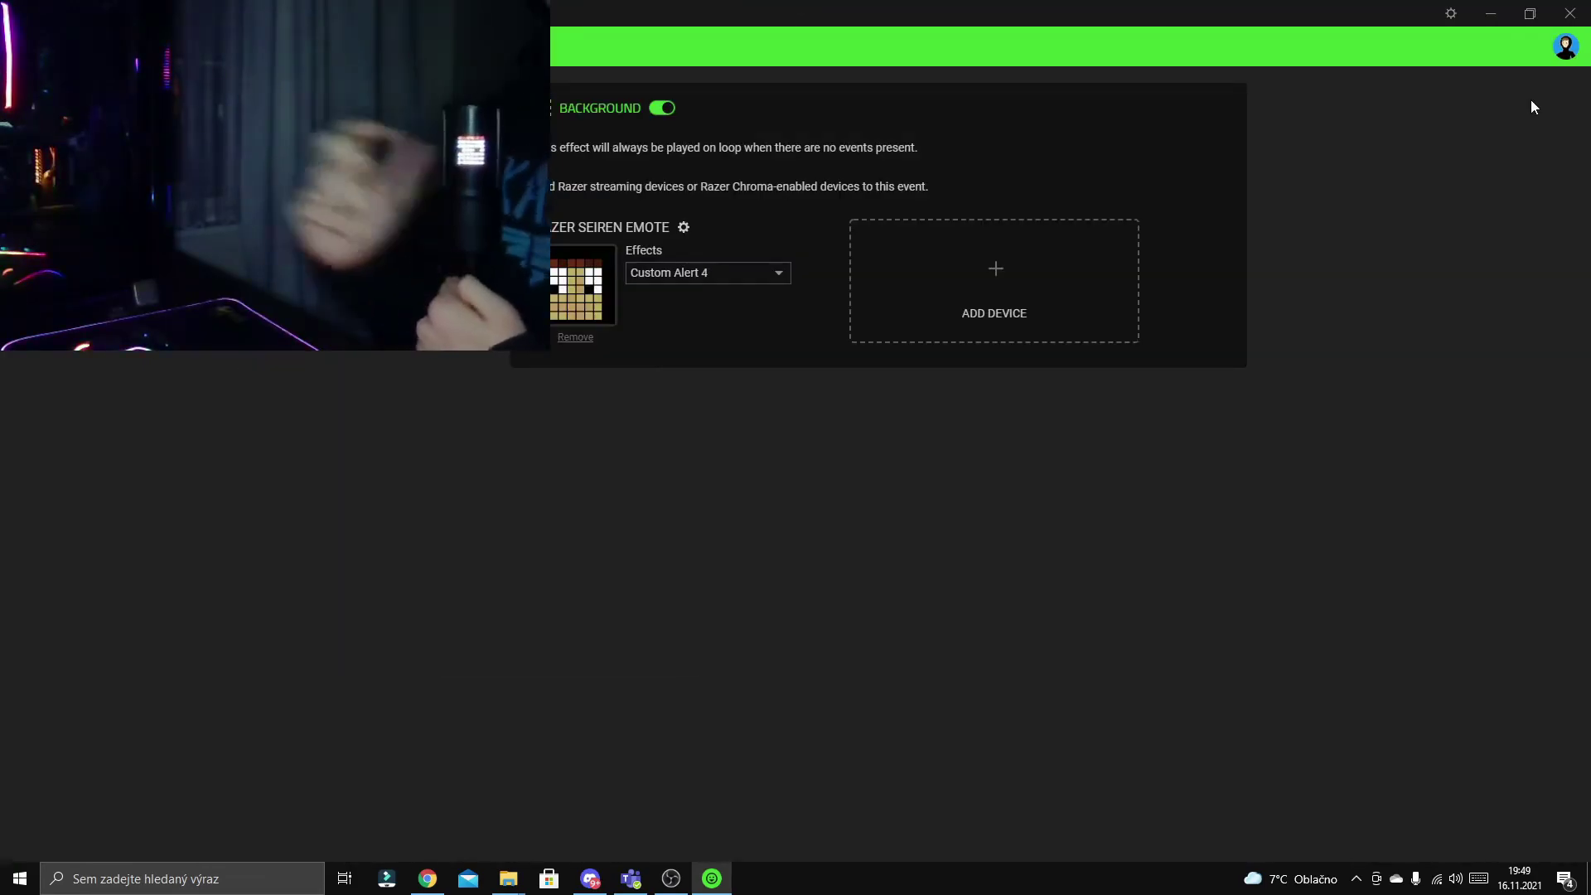